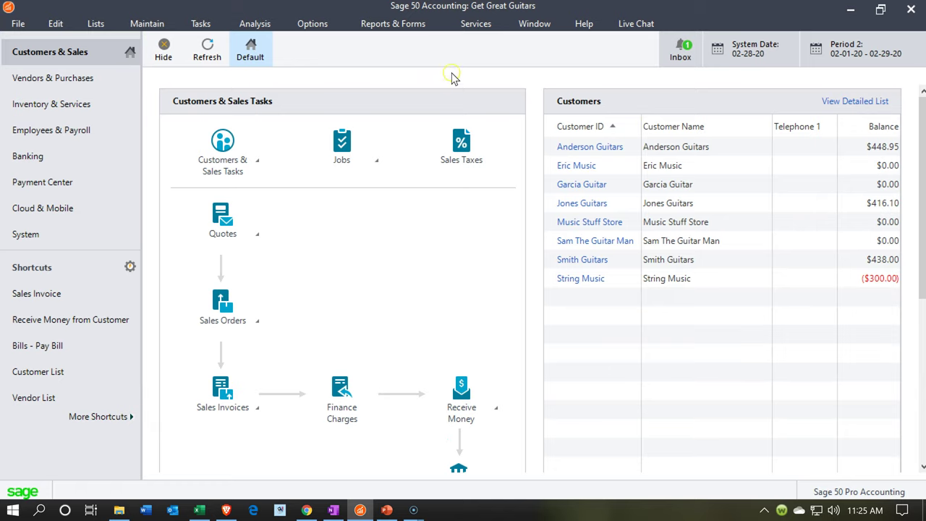
Show the Get Great Guitars Employees & Payroll page with Pay Employees and the other payroll tasks.
{"action": "left_click", "coordinate": [86, 54]}
{"action": "left_click", "coordinate": [69, 132]}
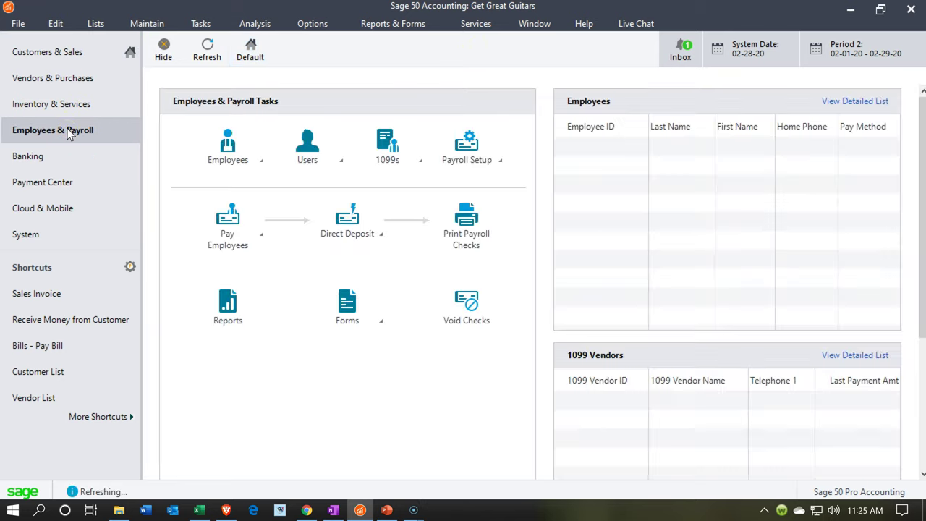
{"action": "left_click", "coordinate": [210, 236]}
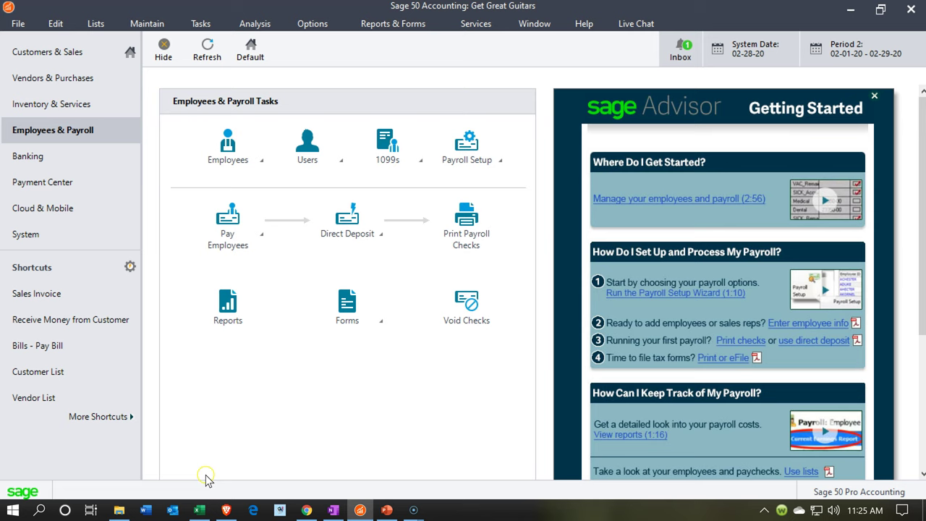
On the Payroll.xlsx Practice sheet, inspect the employee earnings, DI8 total and 5,383.33 payroll expense entry.
{"action": "left_click", "coordinate": [199, 511]}
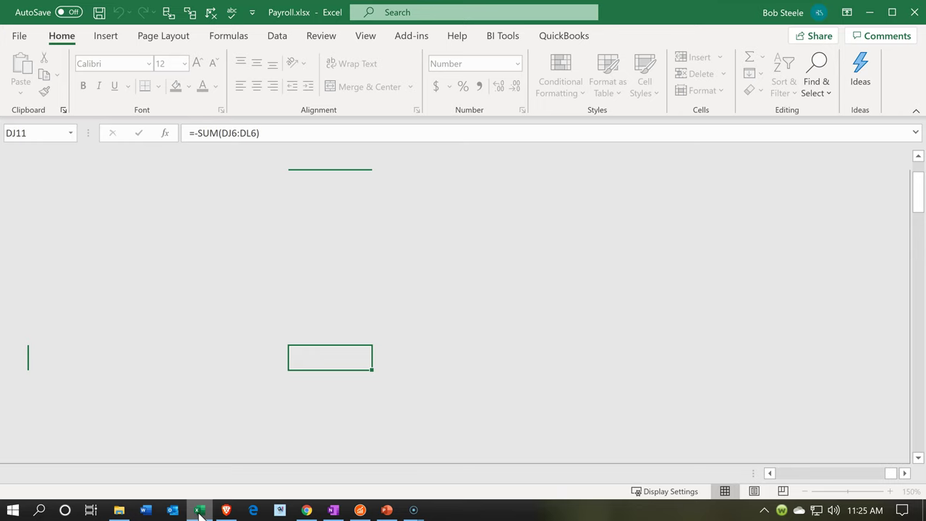
{"action": "left_click", "coordinate": [258, 356]}
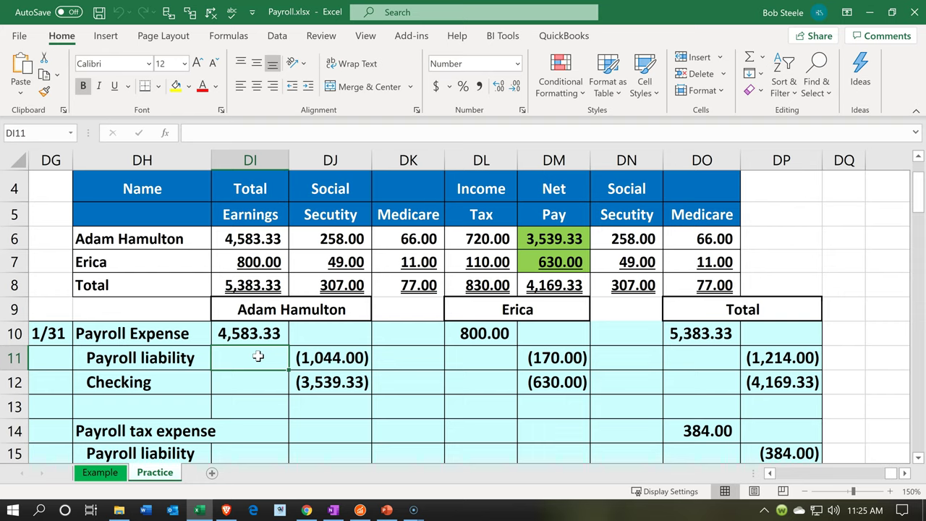
{"action": "left_click", "coordinate": [159, 239]}
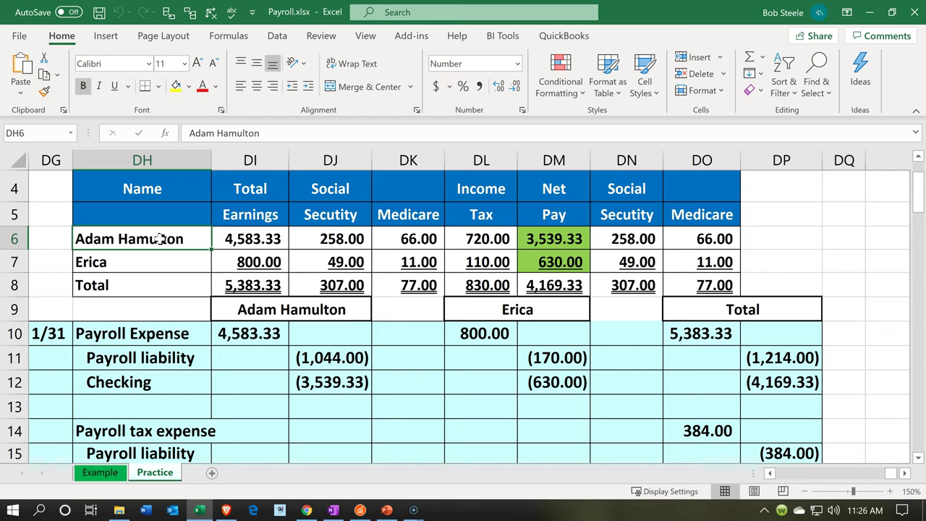
{"action": "key", "text": "Right"}
{"action": "key", "text": "Right"}
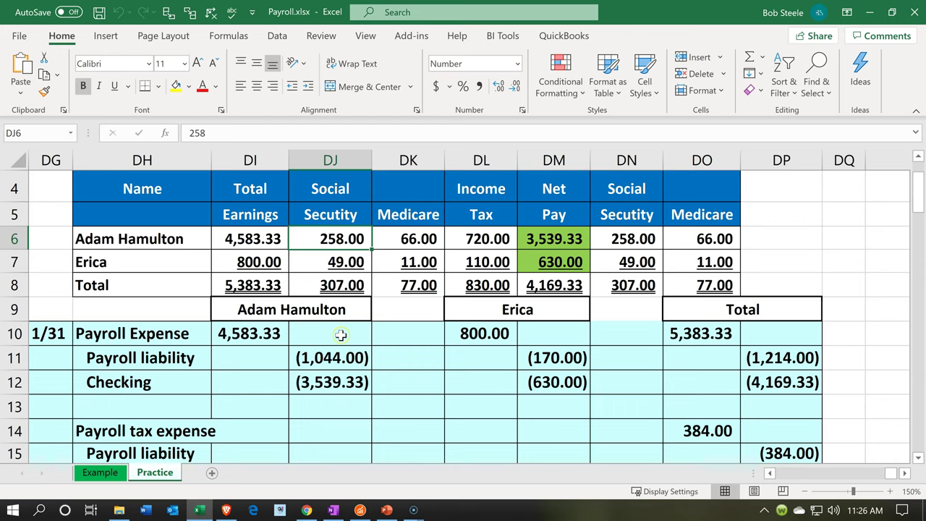
{"action": "left_click", "coordinate": [257, 287]}
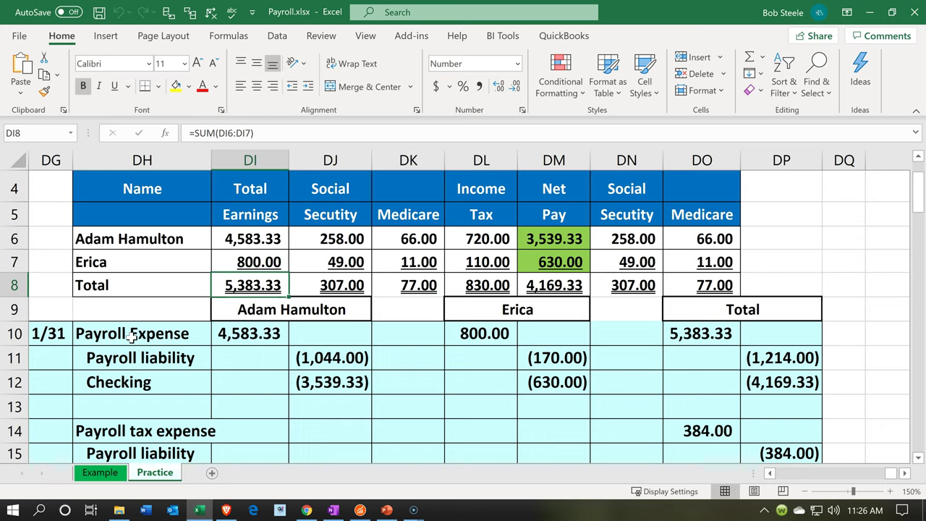
{"action": "left_click", "coordinate": [707, 330]}
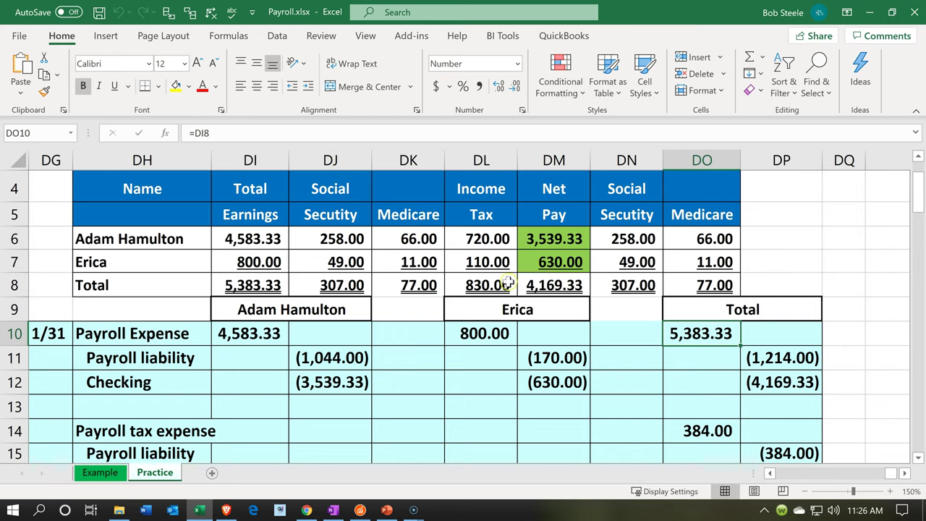
{"action": "left_click_drag", "start_coordinate": [359, 245], "coordinate": [456, 230]}
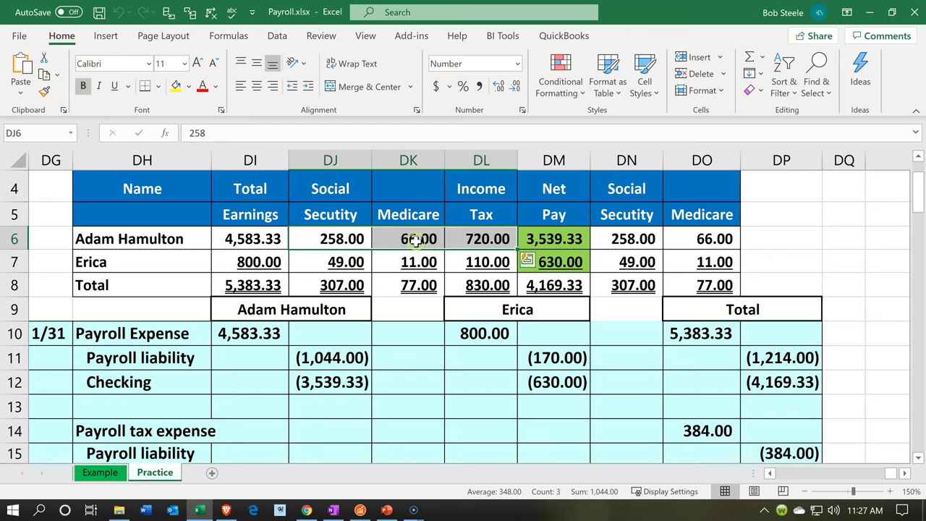
{"action": "left_click", "coordinate": [353, 287]}
{"action": "left_click", "coordinate": [459, 289], "text": "shift"}
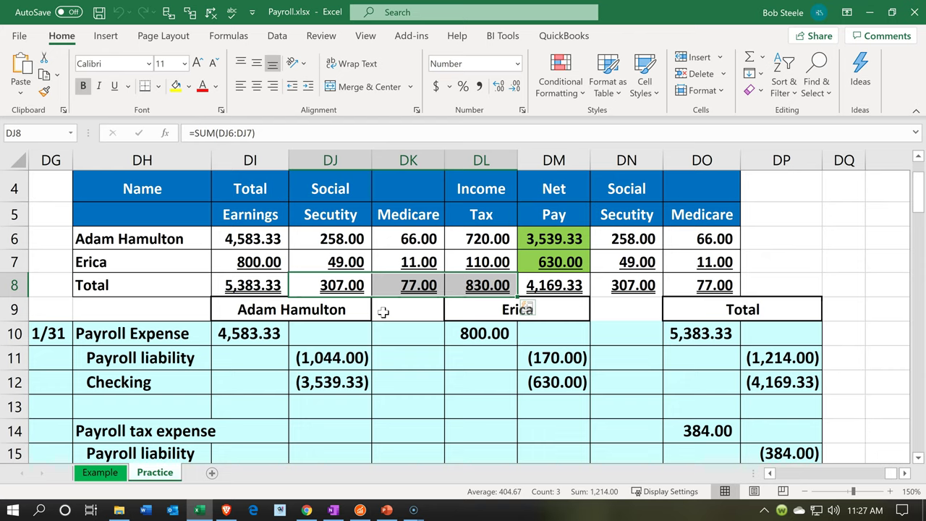
{"action": "left_click", "coordinate": [354, 348]}
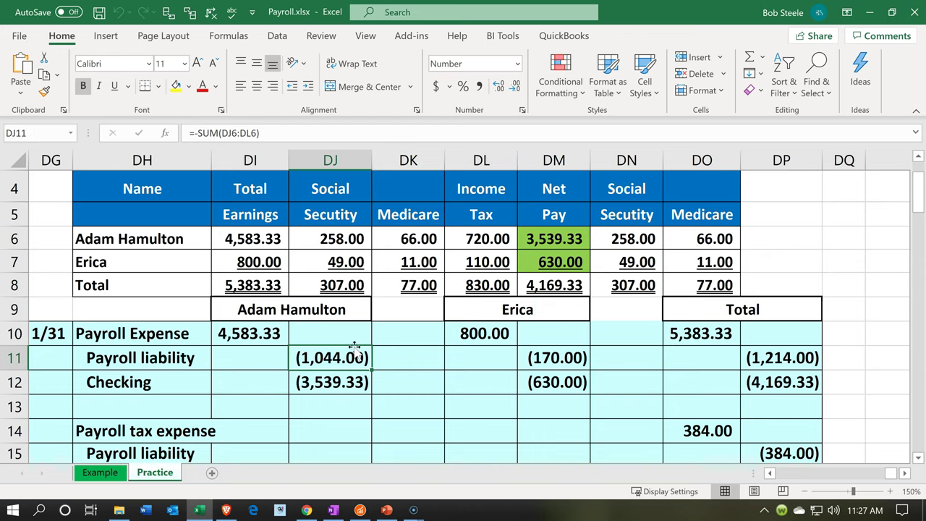
{"action": "left_click_drag", "start_coordinate": [647, 283], "coordinate": [700, 285]}
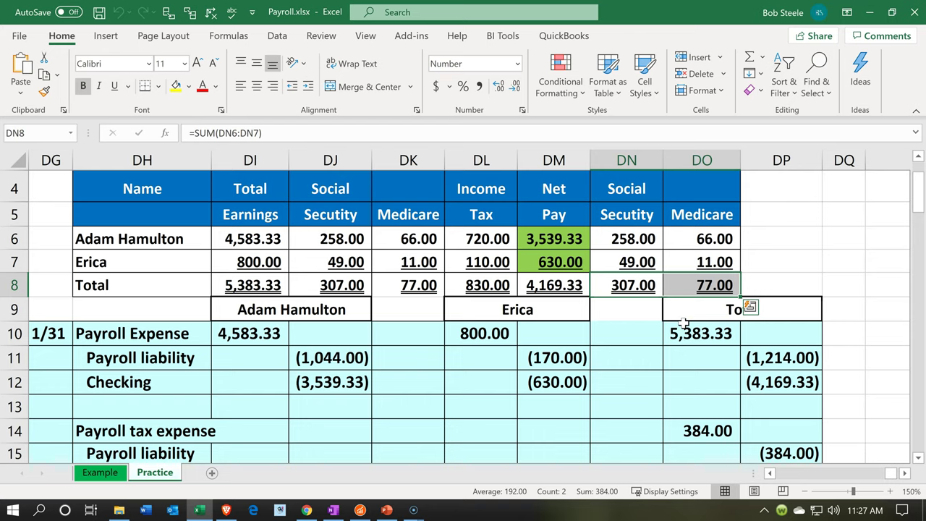
{"action": "left_click_drag", "start_coordinate": [347, 288], "coordinate": [458, 288]}
{"action": "left_click_drag", "start_coordinate": [653, 285], "coordinate": [685, 284]}
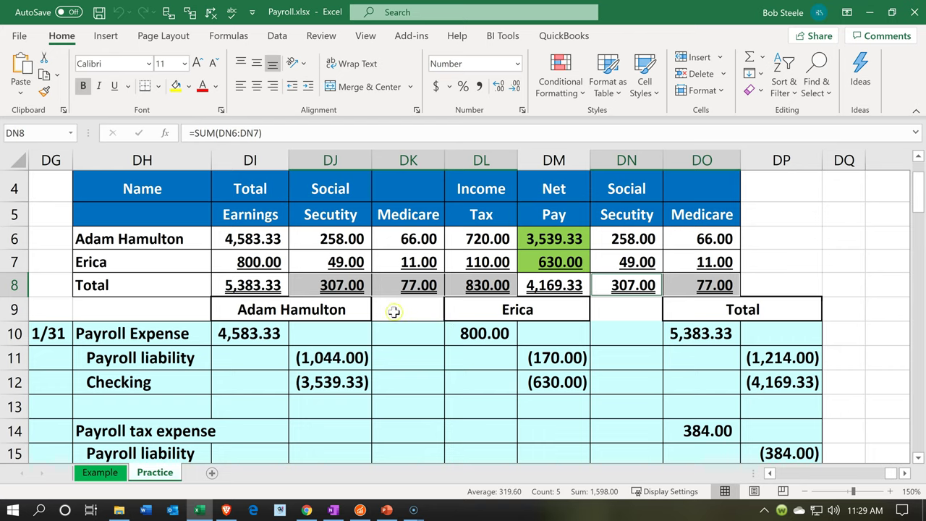
{"action": "left_click_drag", "start_coordinate": [357, 284], "coordinate": [449, 284]}
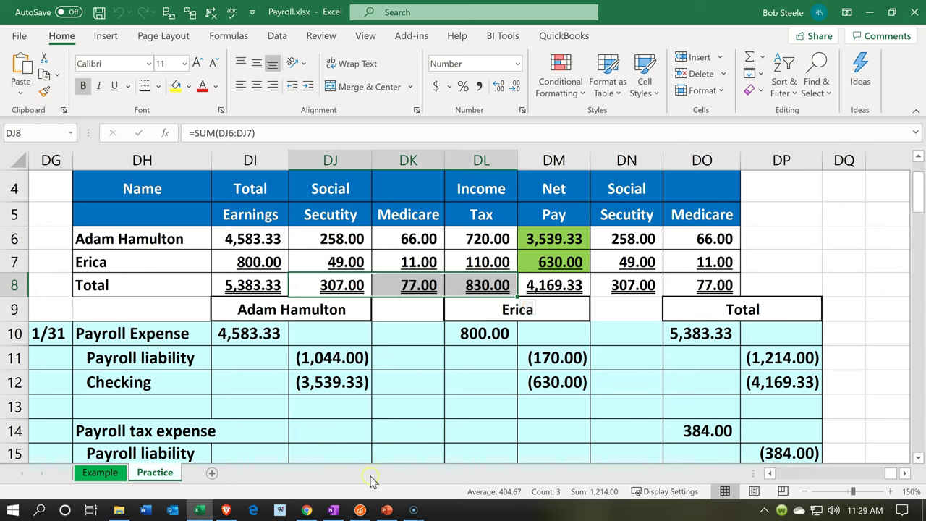
Run the current-period Balance Sheet from Financial Statements in Sage 50.
{"action": "left_click", "coordinate": [360, 509]}
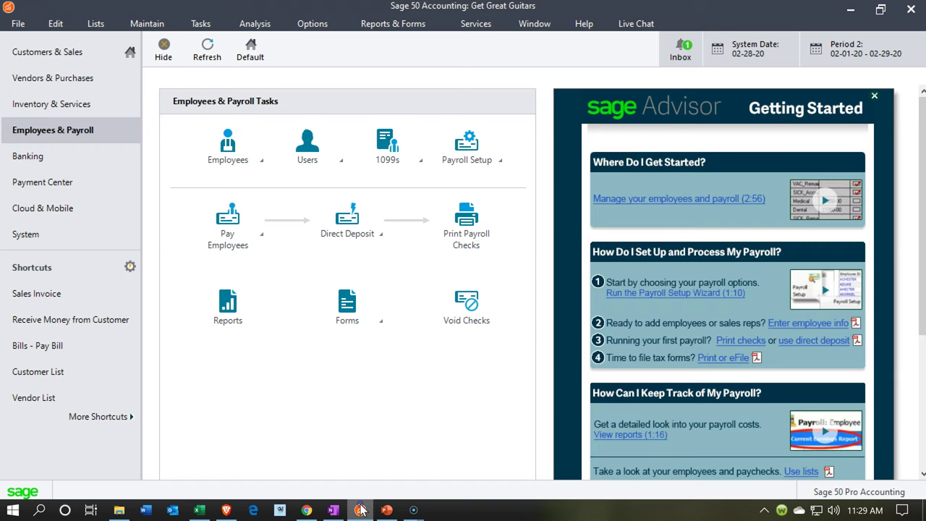
{"action": "left_click", "coordinate": [398, 32]}
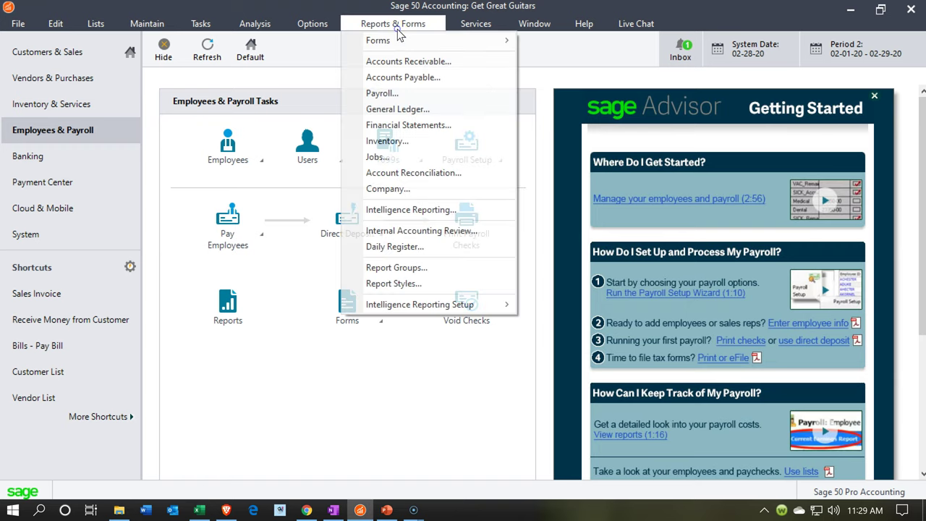
{"action": "left_click", "coordinate": [400, 128]}
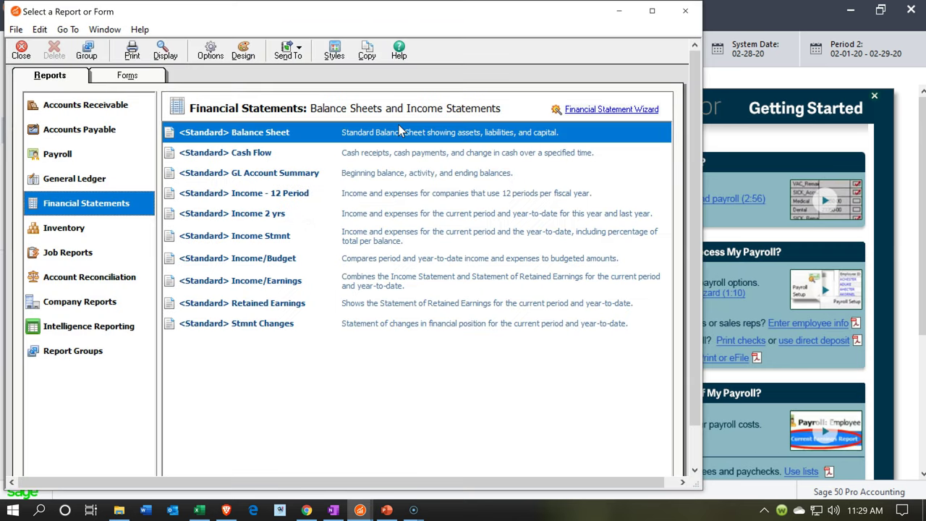
{"action": "double_click", "coordinate": [260, 133]}
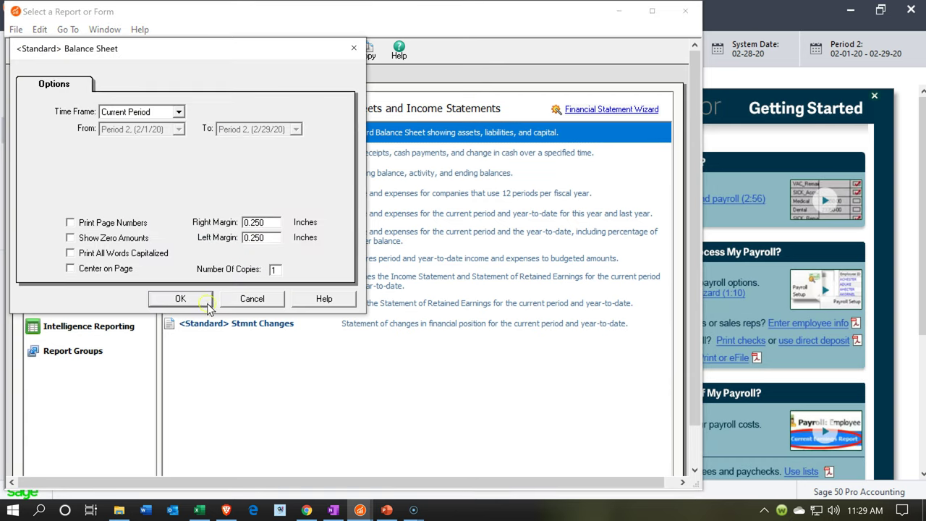
{"action": "left_click", "coordinate": [201, 296]}
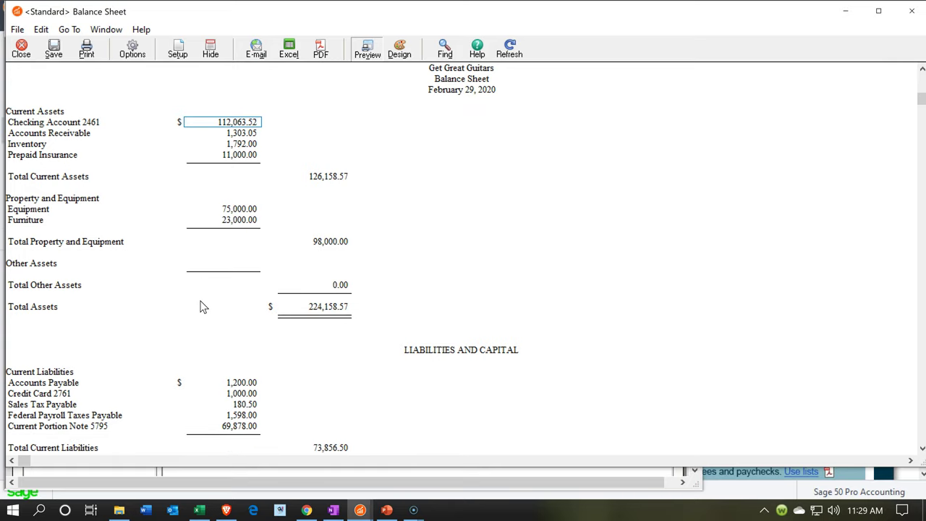
Drill into the 1,598.00 Federal Payroll Taxes Payable line to open the 2330 ledger.
{"action": "scroll", "coordinate": [203, 307], "scroll_direction": "down", "scroll_amount": 3}
{"action": "scroll", "coordinate": [203, 307], "scroll_direction": "down", "scroll_amount": 1}
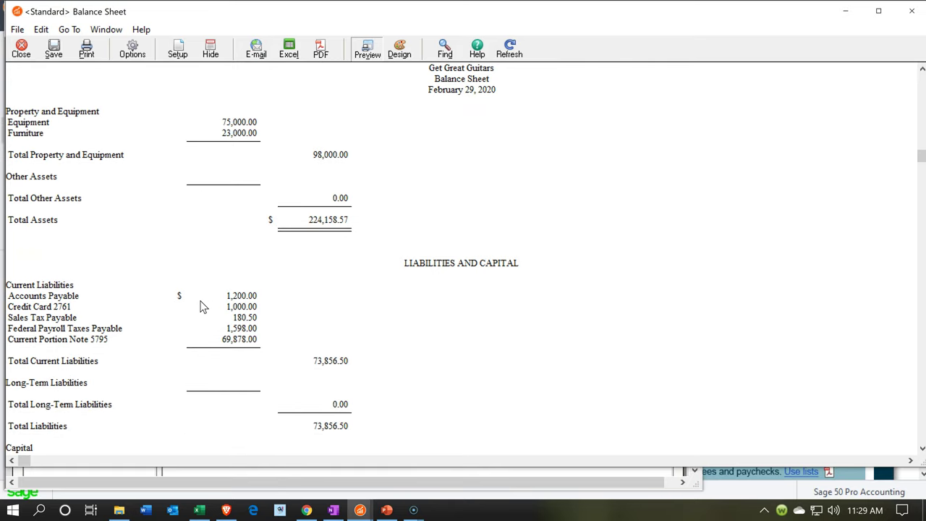
{"action": "scroll", "coordinate": [203, 307], "scroll_direction": "down", "scroll_amount": 1}
{"action": "left_click", "coordinate": [235, 304]}
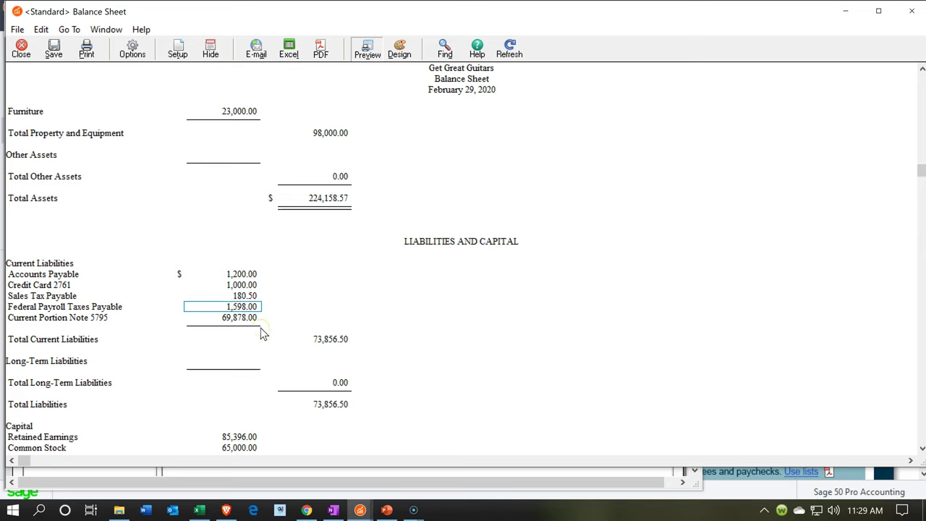
{"action": "left_click", "coordinate": [248, 326]}
{"action": "double_click", "coordinate": [248, 309]}
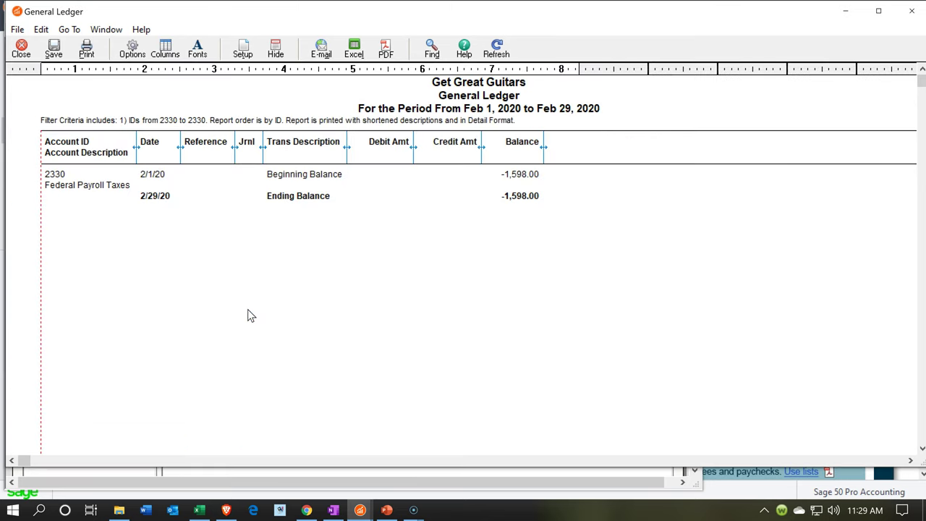
Close the 2330 General Ledger and go back to the February 29, 2020 balance sheet.
{"action": "left_click", "coordinate": [893, 23]}
{"action": "left_click", "coordinate": [904, 16]}
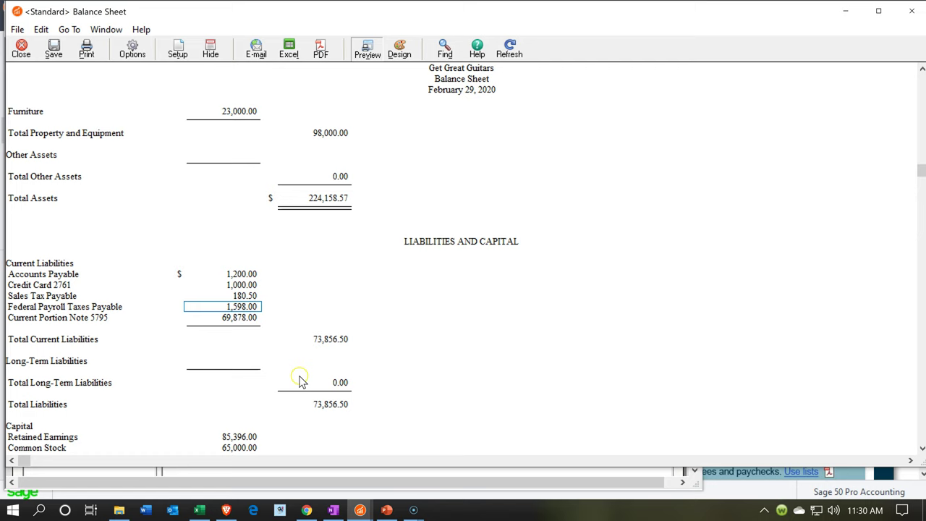
{"action": "left_click", "coordinate": [361, 510]}
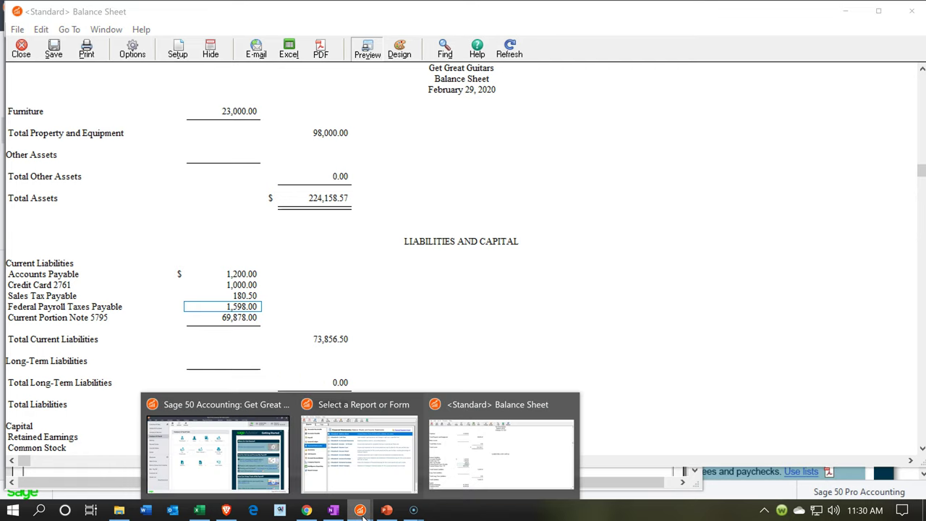
Bring the main company window forward and show the Vendors & Purchases page.
{"action": "left_click", "coordinate": [202, 463]}
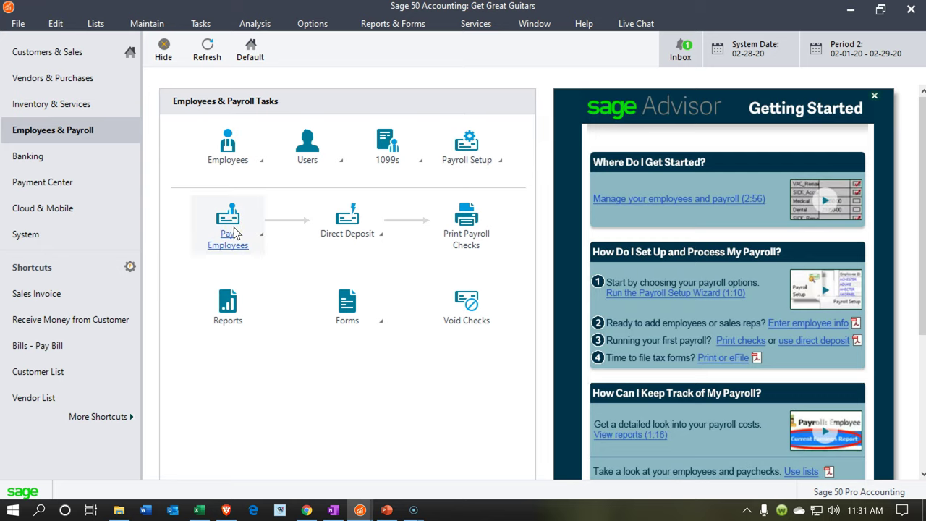
{"action": "left_click", "coordinate": [77, 80]}
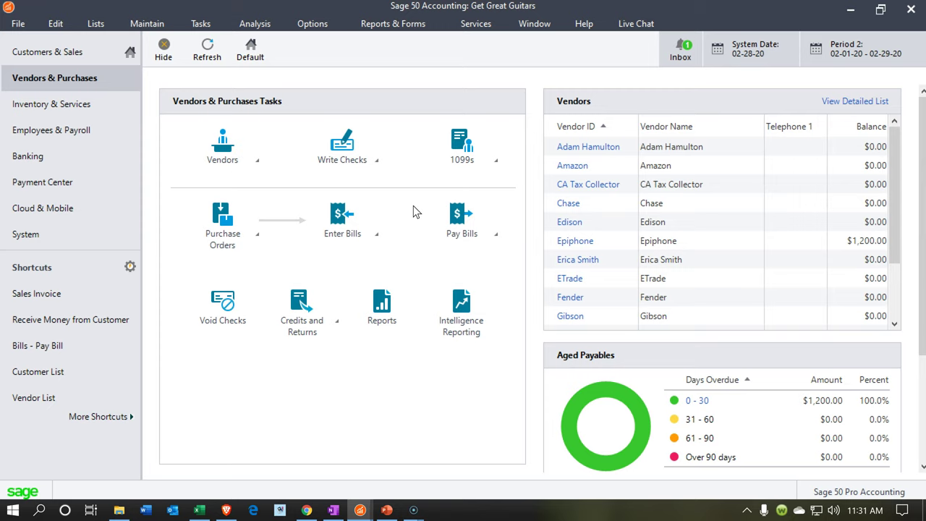
Start a new check from cash account 1020 and begin a new vendor from the Vendor ID lookup.
{"action": "left_click", "coordinate": [363, 165]}
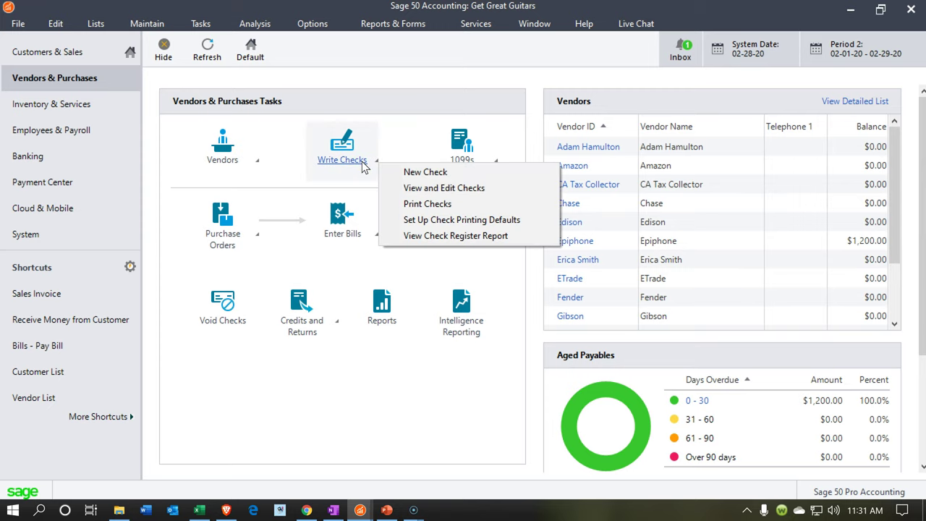
{"action": "left_click", "coordinate": [413, 177]}
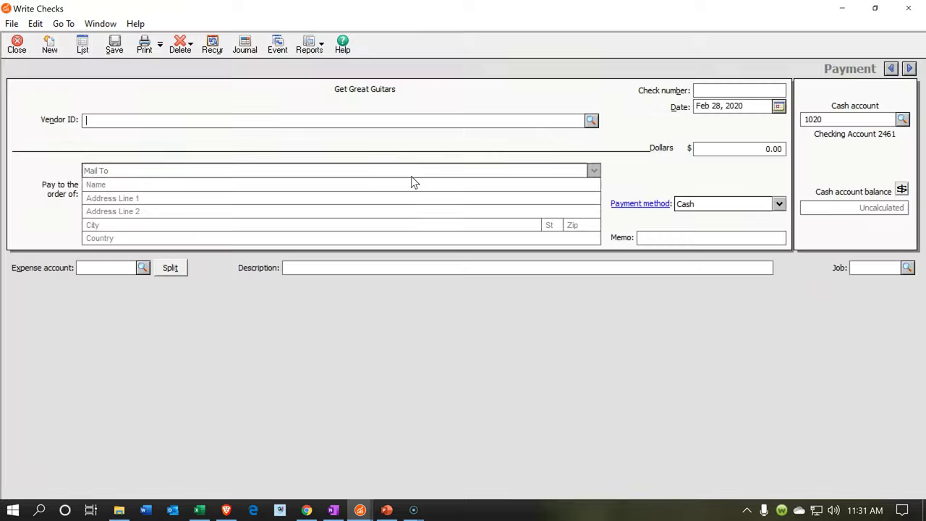
{"action": "left_click", "coordinate": [590, 120]}
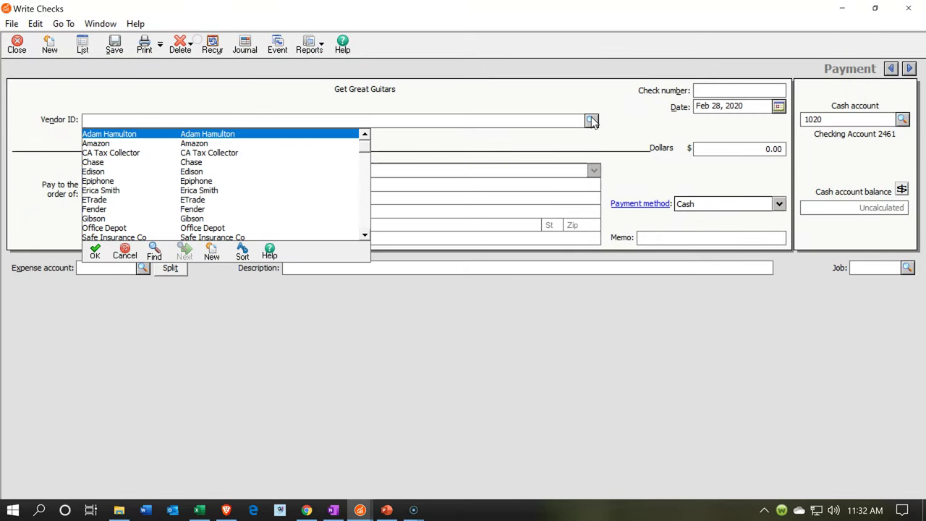
{"action": "left_click", "coordinate": [210, 250]}
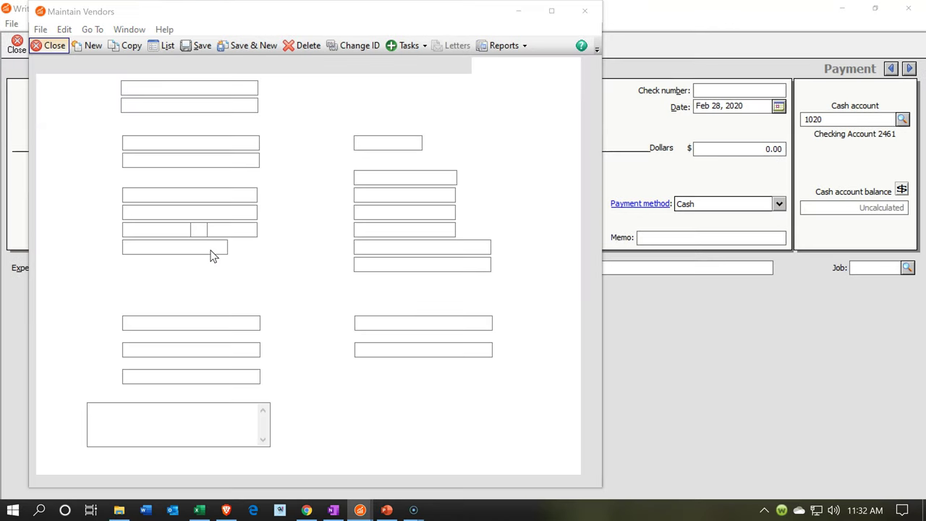
Enter vendor ID IRS and name 'Internal Revenue Service' for the new vendor.
{"action": "double_click", "coordinate": [135, 89]}
{"action": "type", "text": "IRS"}
{"action": "key", "text": "Tab"}
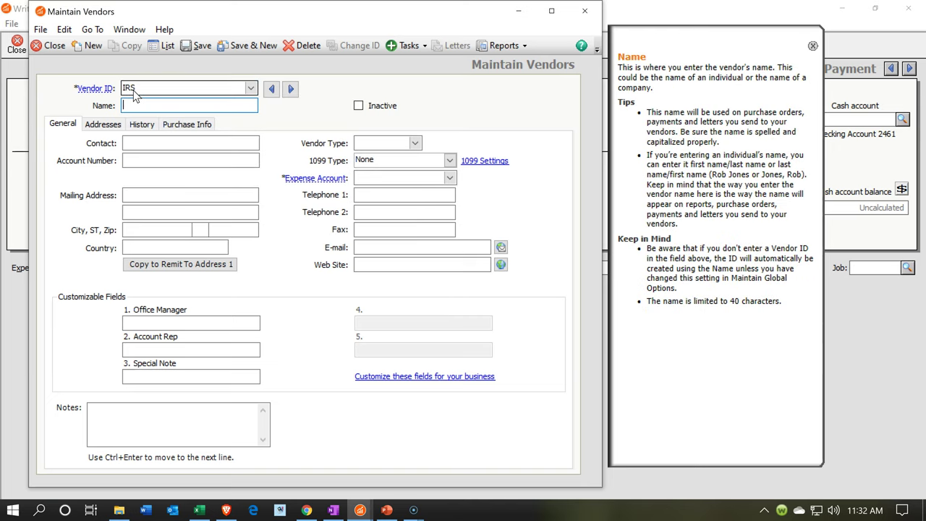
{"action": "type", "text": "Internal Revenue Service"}
{"action": "key", "text": "Tab"}
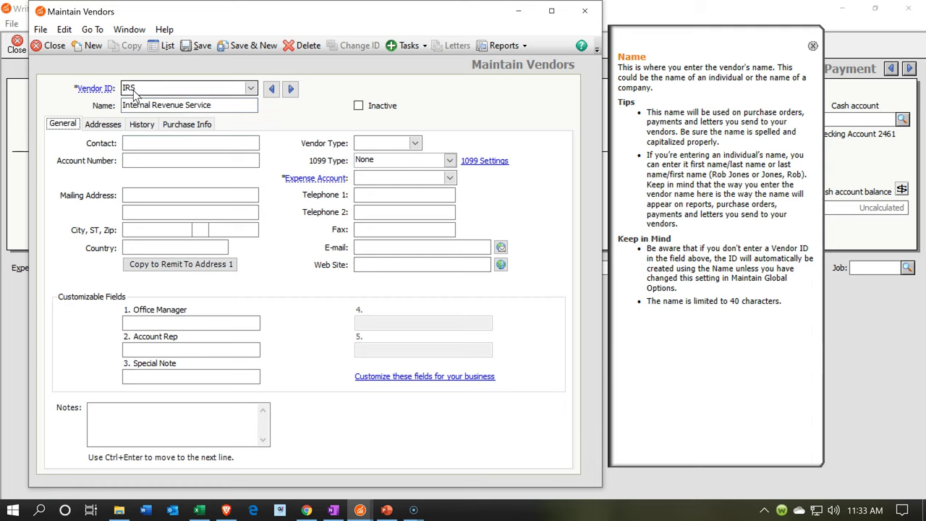
{"action": "key", "text": "Tab"}
{"action": "key", "text": "Tab"}
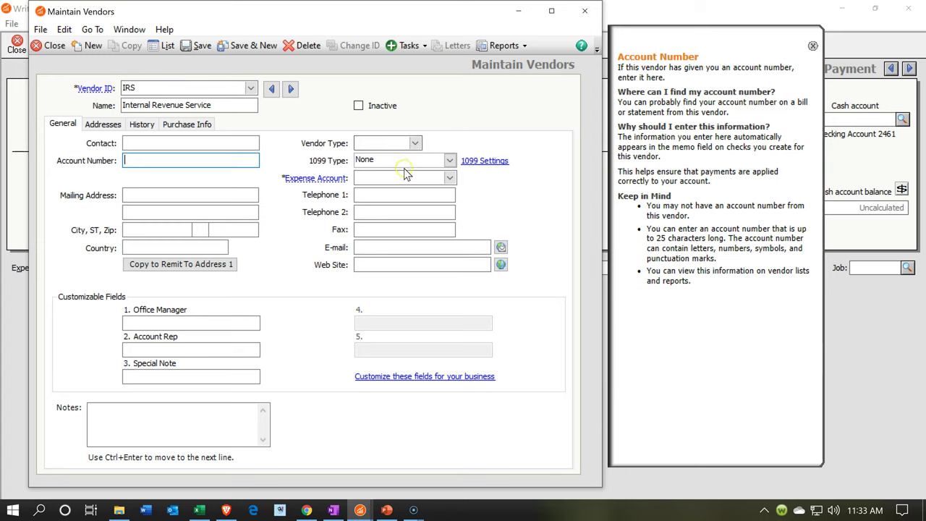
Set the vendor's expense account to 2330 Federal Payroll Taxes Payable, save, and close the record.
{"action": "left_click", "coordinate": [448, 182]}
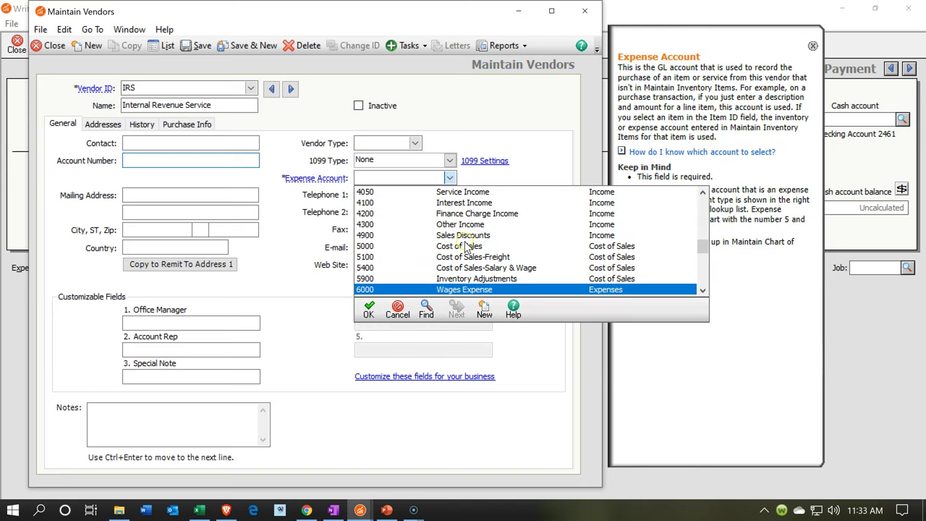
{"action": "scroll", "coordinate": [466, 248], "scroll_direction": "up", "scroll_amount": 1}
{"action": "scroll", "coordinate": [466, 248], "scroll_direction": "up", "scroll_amount": 8}
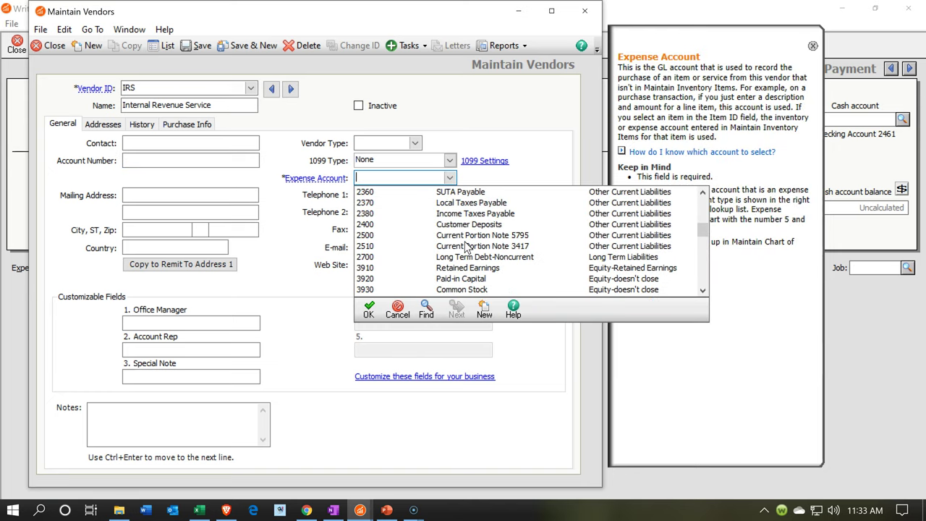
{"action": "scroll", "coordinate": [466, 248], "scroll_direction": "up", "scroll_amount": 1}
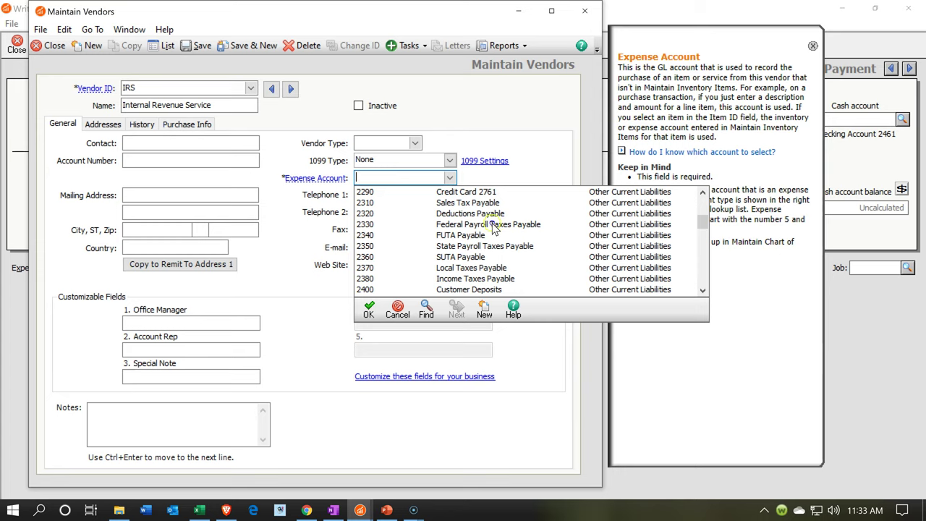
{"action": "double_click", "coordinate": [492, 224]}
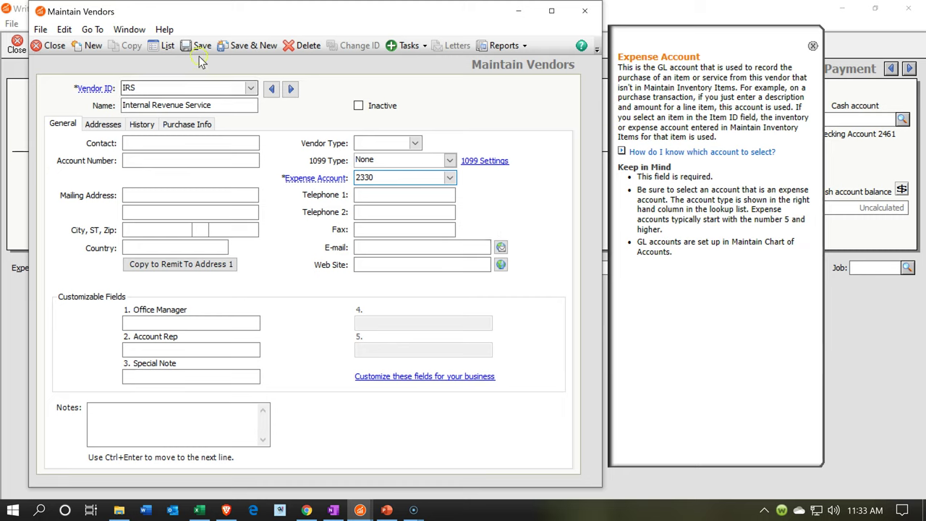
{"action": "left_click", "coordinate": [197, 47]}
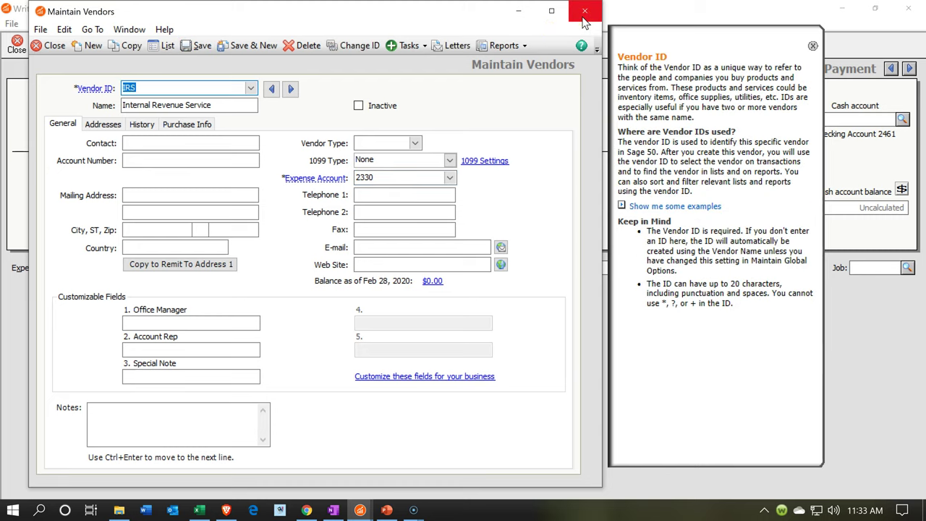
{"action": "key", "text": "Escape"}
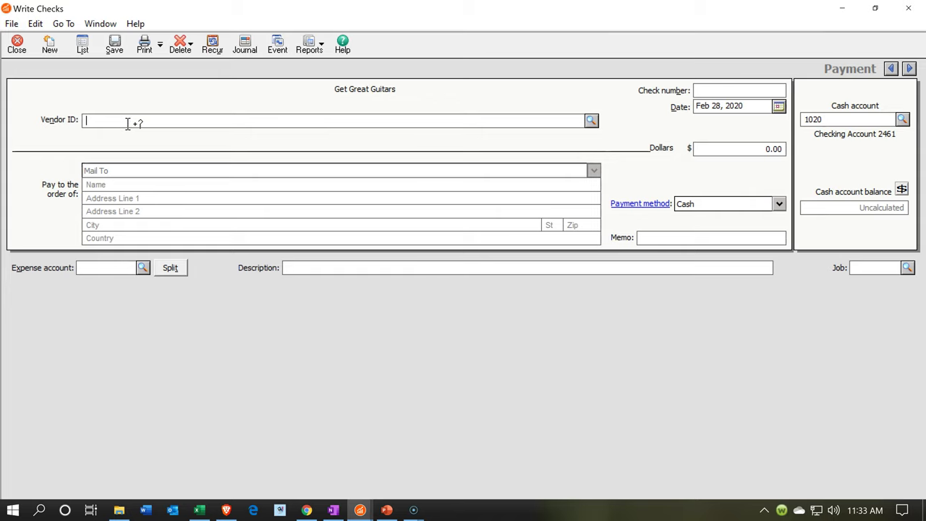
Make the check payable to IRS as check number 375 dated Feb 29, 2020.
{"action": "type", "text": "IRT"}
{"action": "key", "text": "BackSpace"}
{"action": "type", "text": "S"}
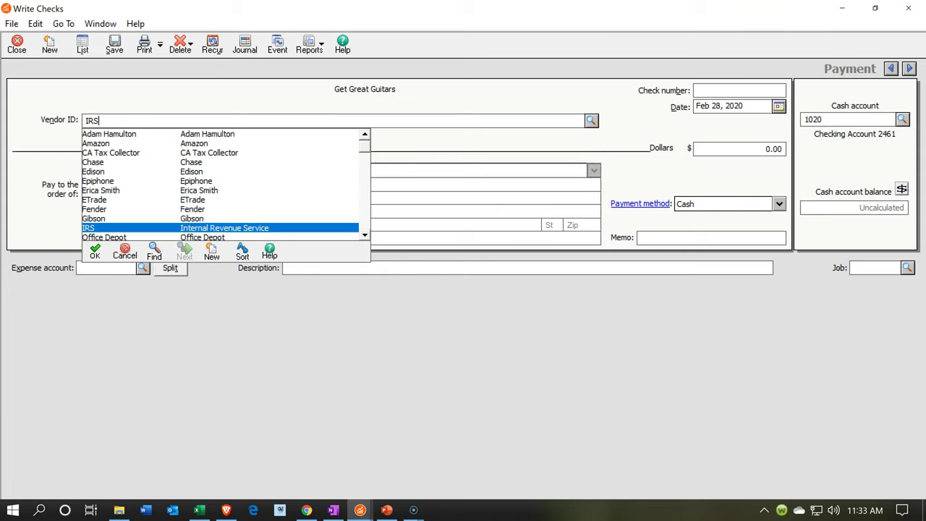
{"action": "key", "text": "Tab"}
{"action": "key", "text": "Tab"}
{"action": "key", "text": "Tab"}
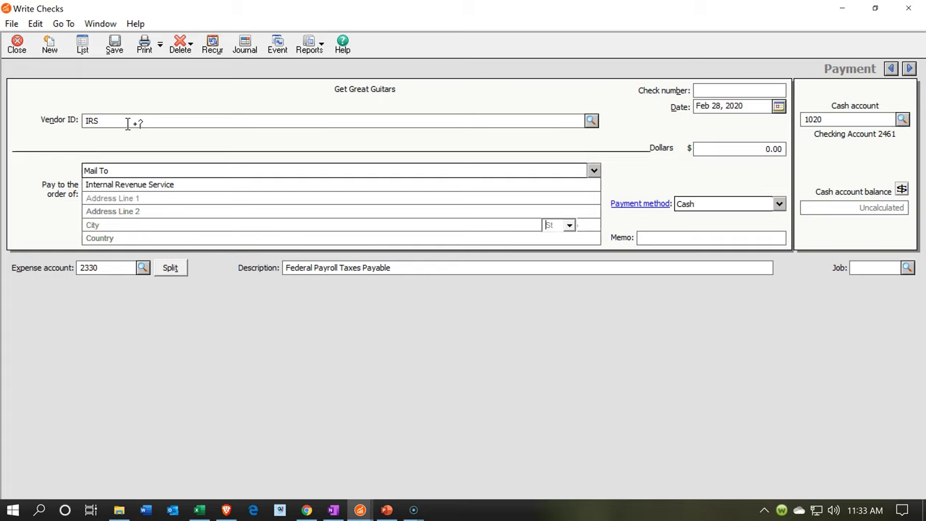
{"action": "key", "text": "Tab"}
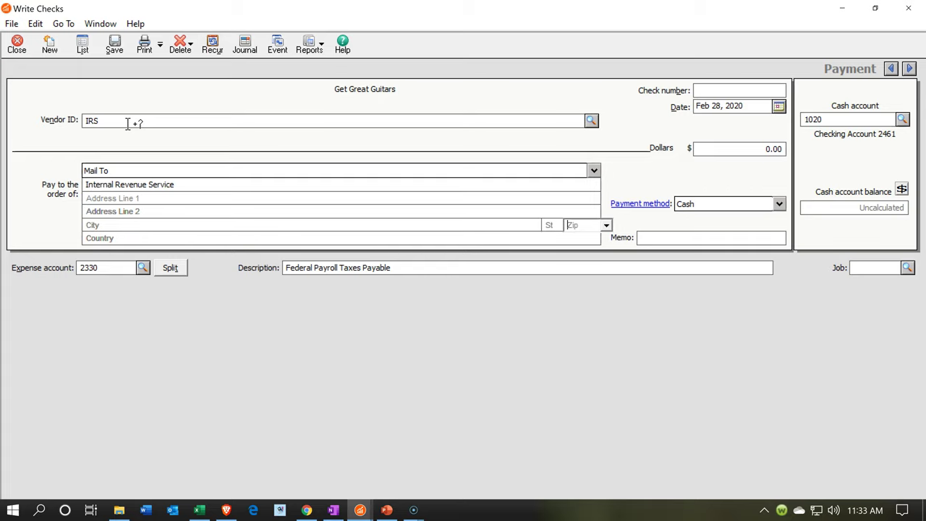
{"action": "key", "text": "Tab"}
{"action": "key", "text": "Tab"}
{"action": "type", "text": "375"}
{"action": "key", "text": "Tab"}
{"action": "key", "text": "plus"}
{"action": "key", "text": "Tab"}
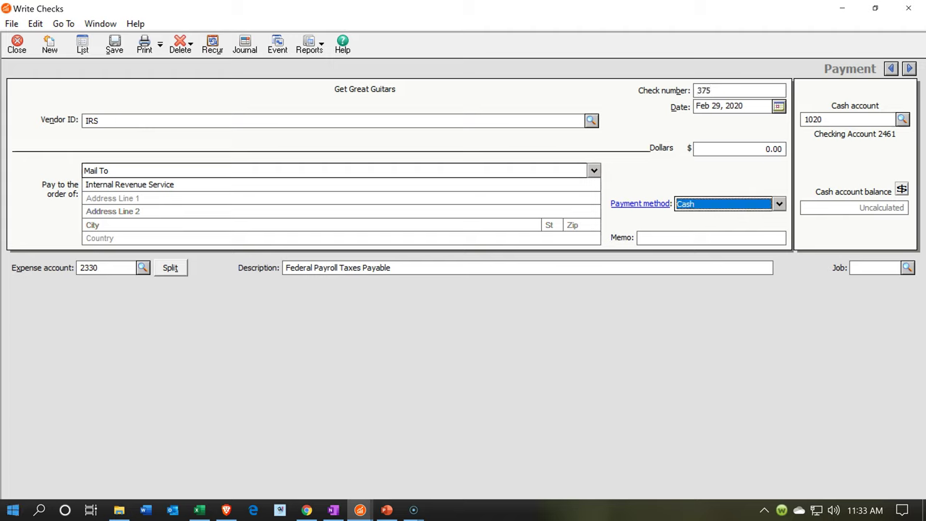
In Excel, sum the DJ8 and DN8 Social Security totals to 614.00, then minimise Excel.
{"action": "left_click", "coordinate": [201, 510]}
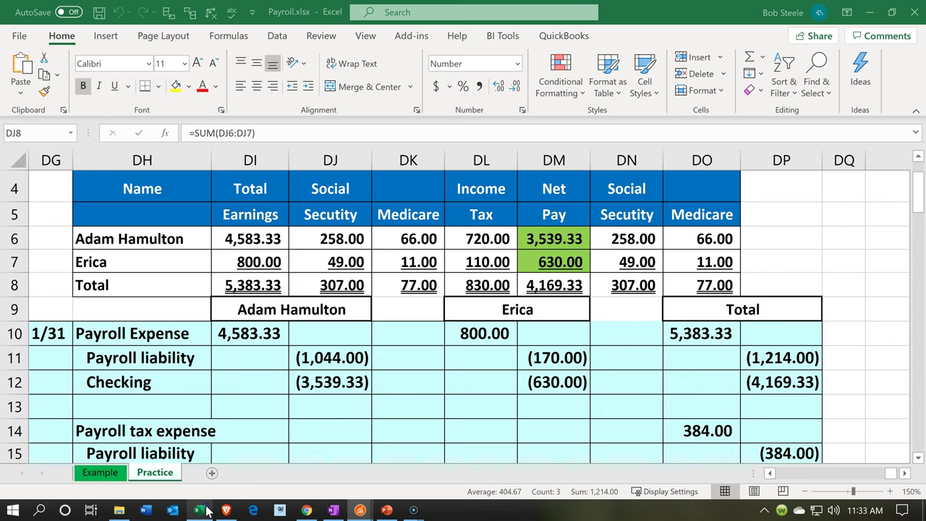
{"action": "left_click", "coordinate": [279, 382]}
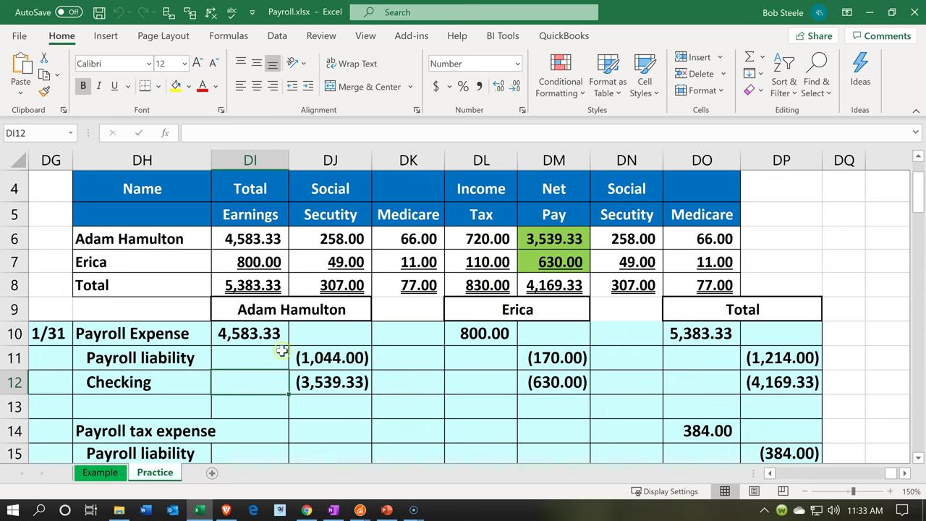
{"action": "left_click", "coordinate": [325, 287]}
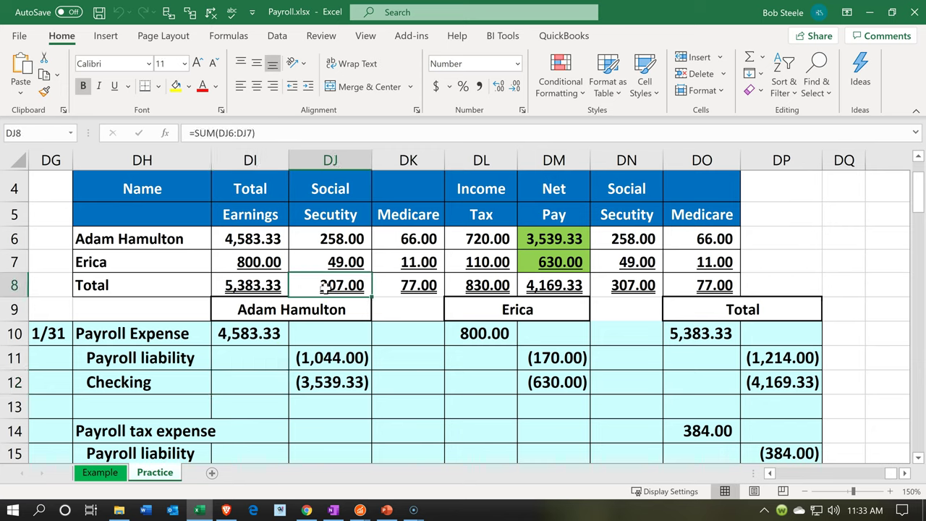
{"action": "left_click", "coordinate": [638, 282], "text": "ctrl"}
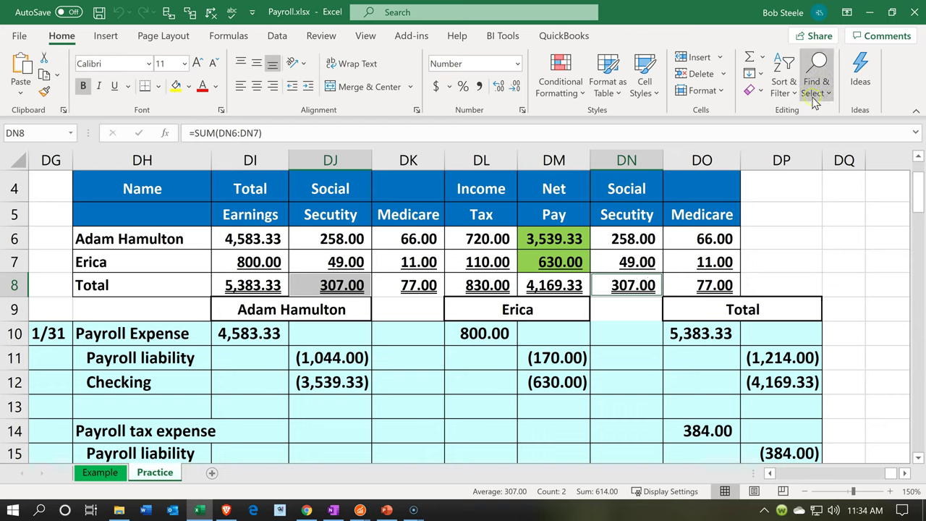
{"action": "left_click", "coordinate": [846, 12]}
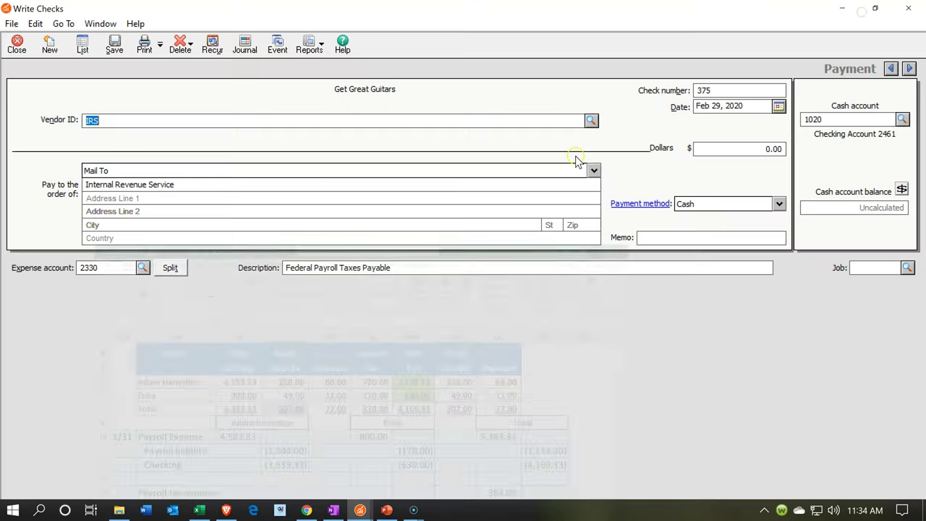
Enter 614.00 with memo 'SS Payroll Tax', keep expense account 2330, and save check 375.
{"action": "left_click", "coordinate": [753, 148]}
{"action": "type", "text": "614"}
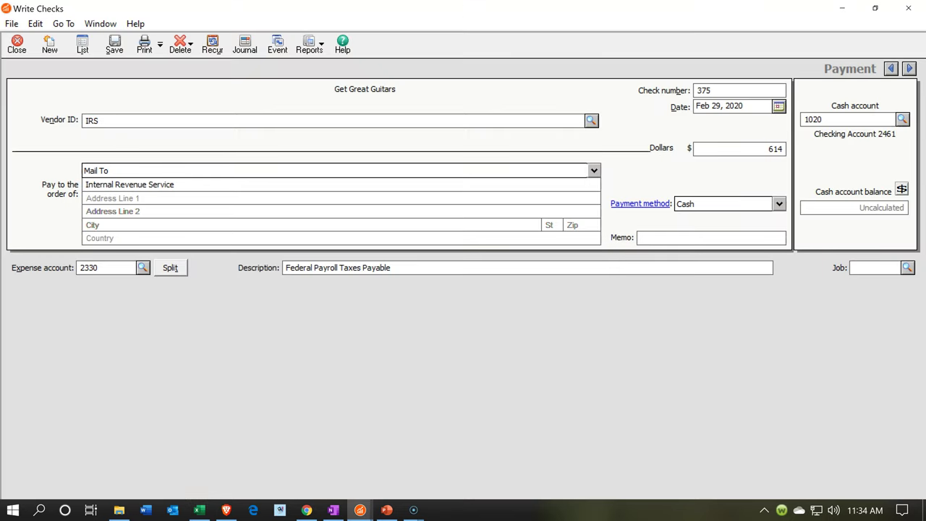
{"action": "key", "text": "Tab"}
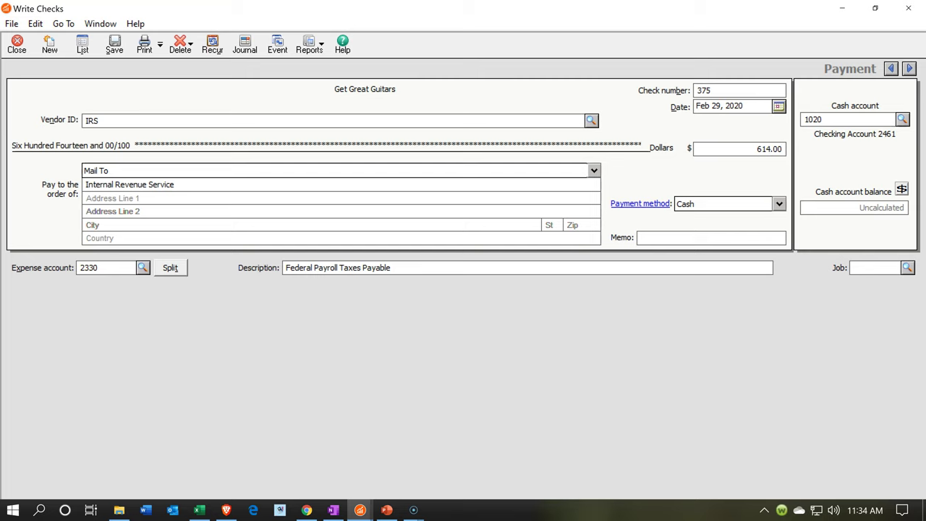
{"action": "type", "text": "SS Payroll Tax"}
{"action": "key", "text": "Tab"}
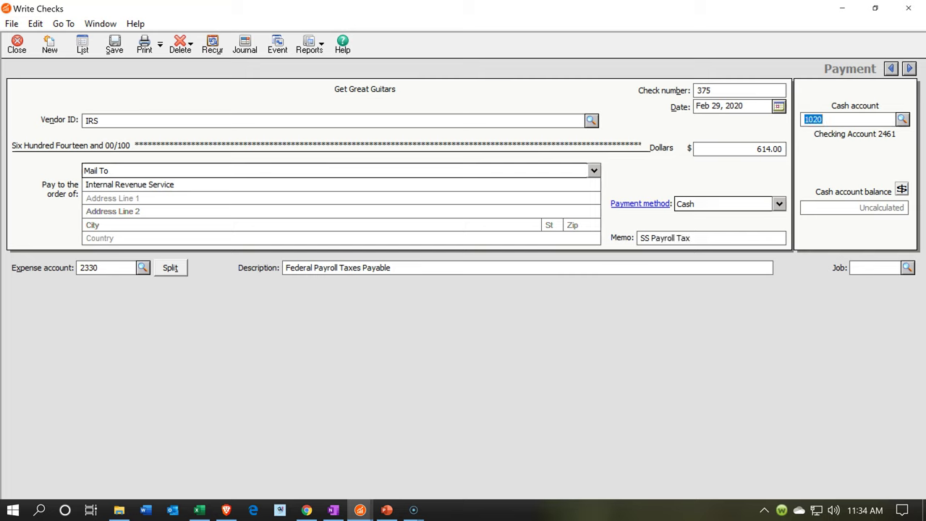
{"action": "left_click", "coordinate": [143, 268]}
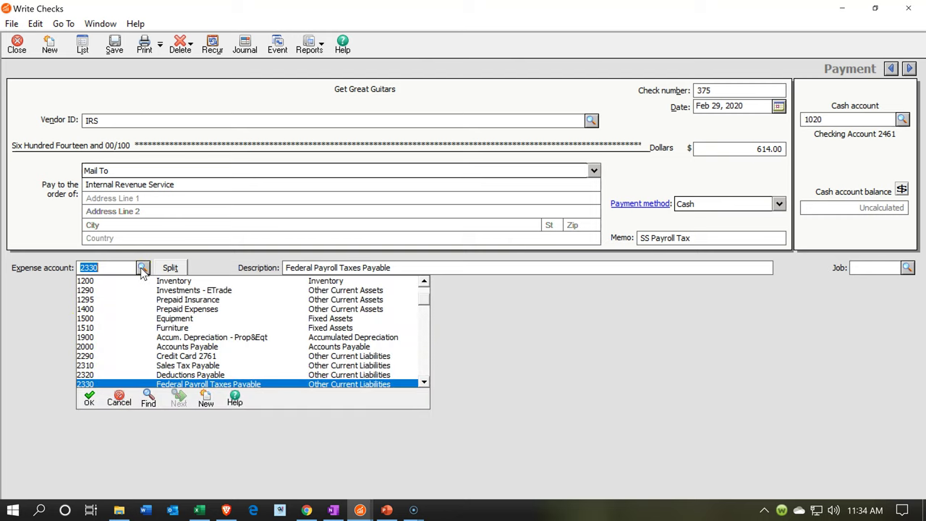
{"action": "left_click", "coordinate": [143, 268]}
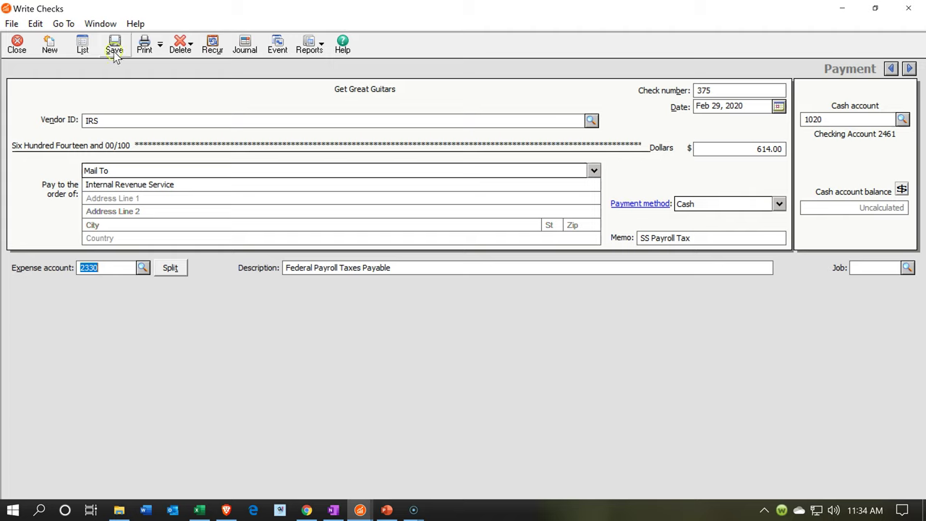
{"action": "left_click", "coordinate": [114, 52]}
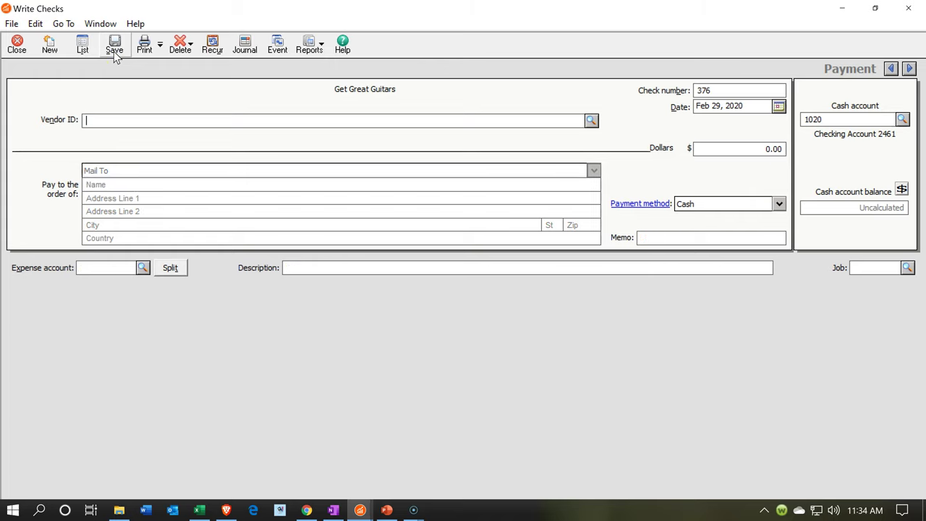
Start a new check to vendor IRS numbered 377 against account 2330, then return to the Excel payroll workbook.
{"action": "type", "text": "IRS"}
{"action": "key", "text": "Tab"}
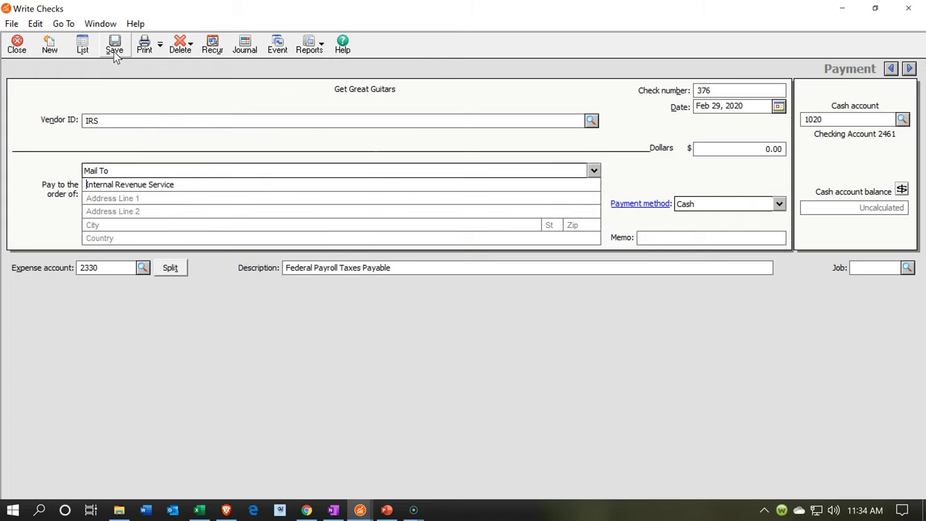
{"action": "key", "text": "Tab"}
{"action": "key", "text": "Tab"}
{"action": "key", "text": "Tab"}
{"action": "key", "text": "Tab"}
{"action": "key", "text": "Tab"}
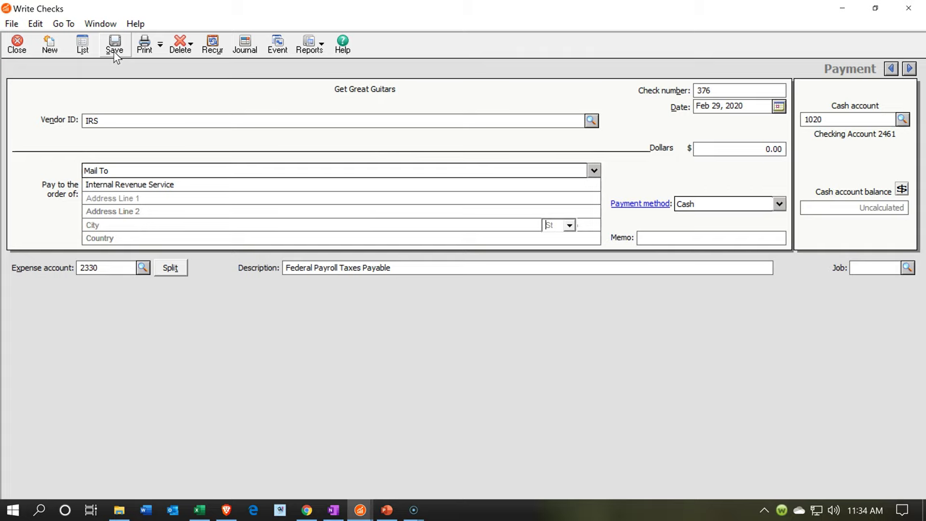
{"action": "key", "text": "Tab"}
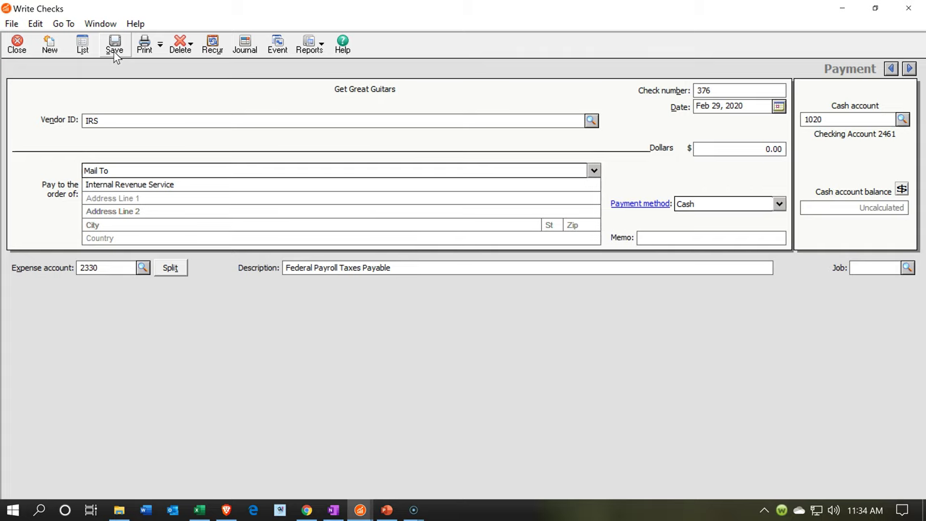
{"action": "type", "text": "377"}
{"action": "key", "text": "Tab"}
{"action": "key", "text": "Tab"}
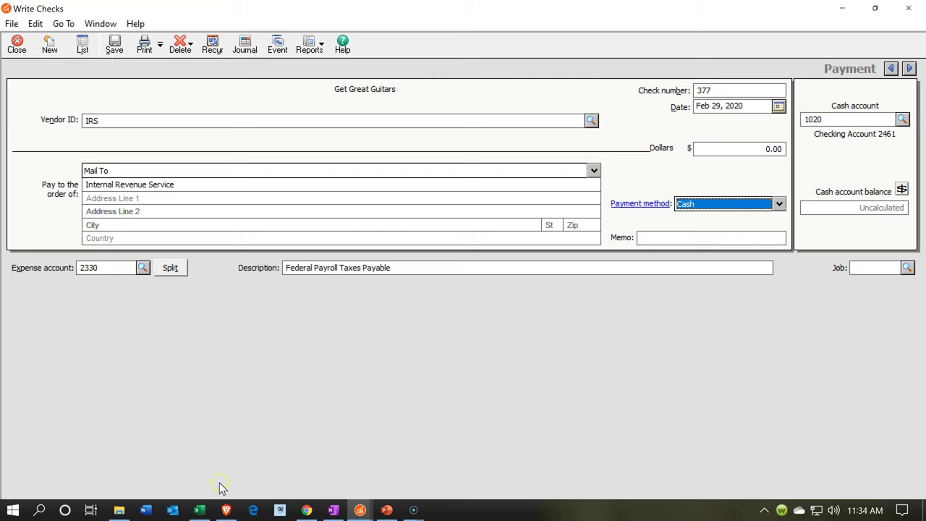
{"action": "left_click", "coordinate": [199, 509]}
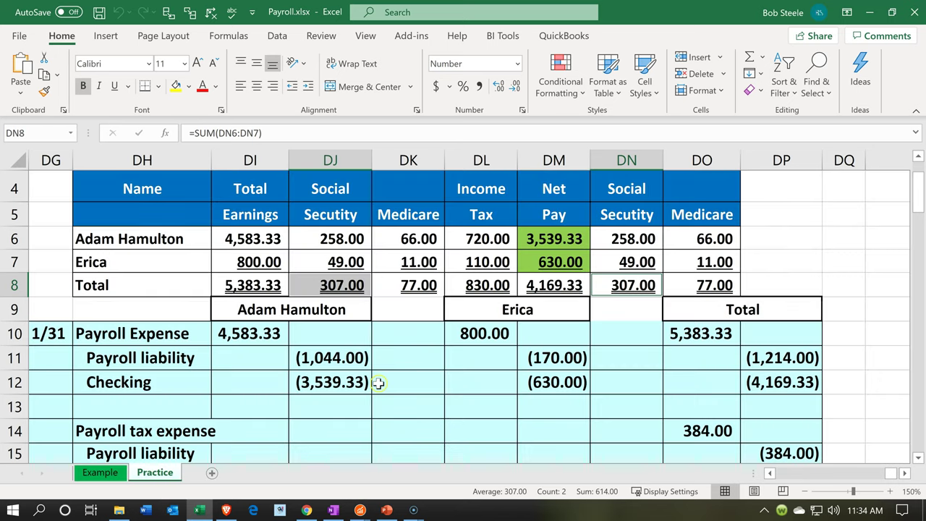
Confirm the two 77.00 Medicare totals in DK8 and DO8 sum to 154.00, then minimize Excel.
{"action": "left_click", "coordinate": [421, 281]}
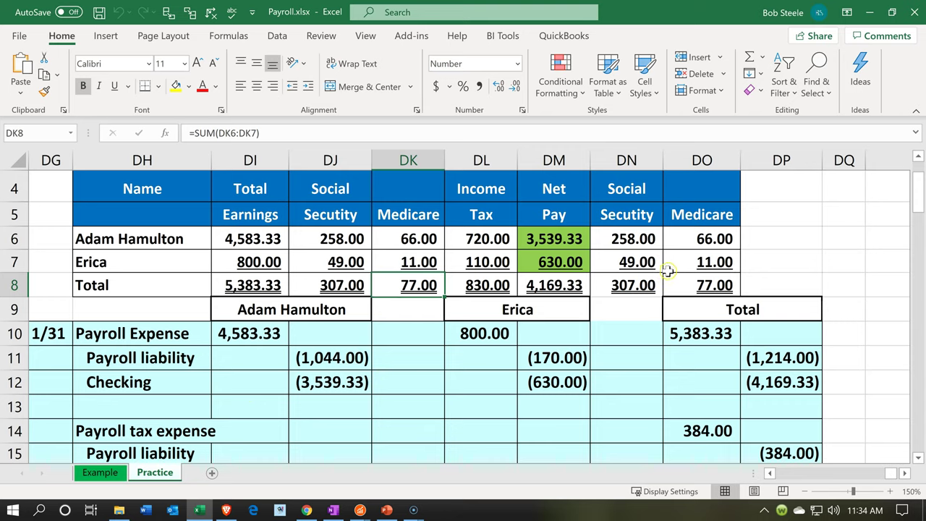
{"action": "left_click", "coordinate": [692, 277], "text": "ctrl"}
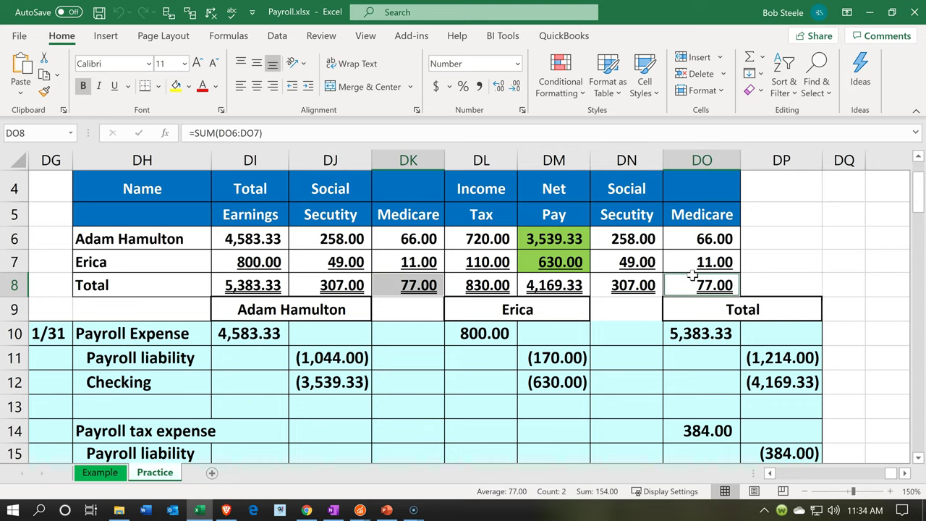
{"action": "left_click", "coordinate": [868, 12]}
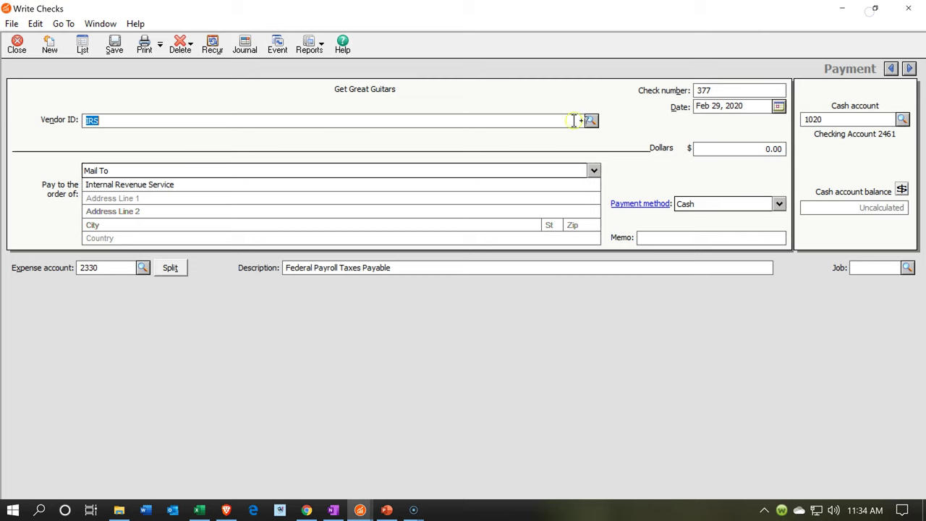
Save check 377 for 154.00 with memo 'Medicar Payroll Tax', keeping Checking Account 2461 as cash account.
{"action": "left_click", "coordinate": [768, 149]}
{"action": "type", "text": "154"}
{"action": "key", "text": "Tab"}
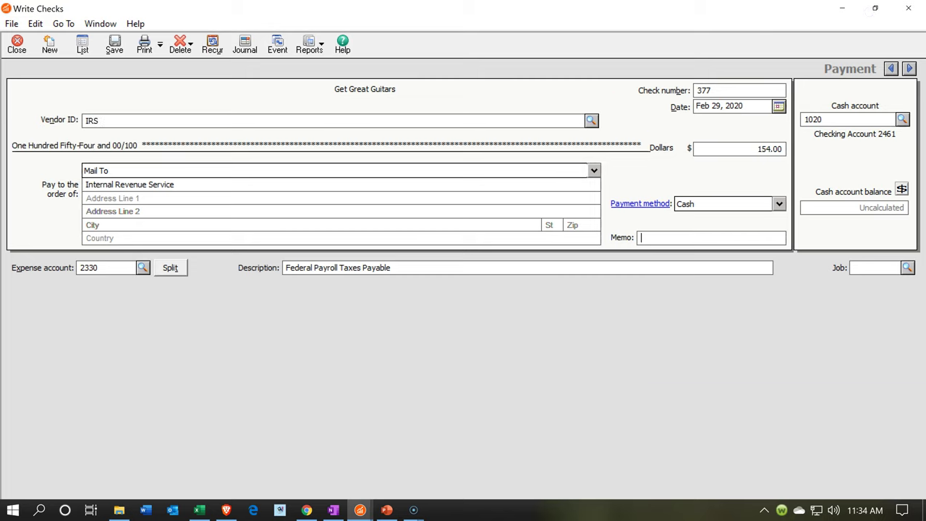
{"action": "type", "text": "Medicar Payroll Tax"}
{"action": "key", "text": "Tab"}
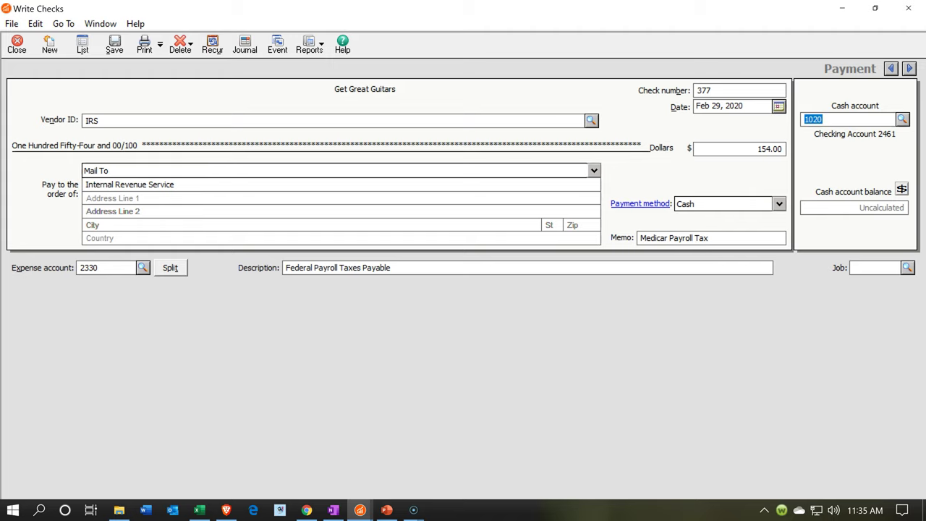
{"action": "left_click", "coordinate": [900, 119]}
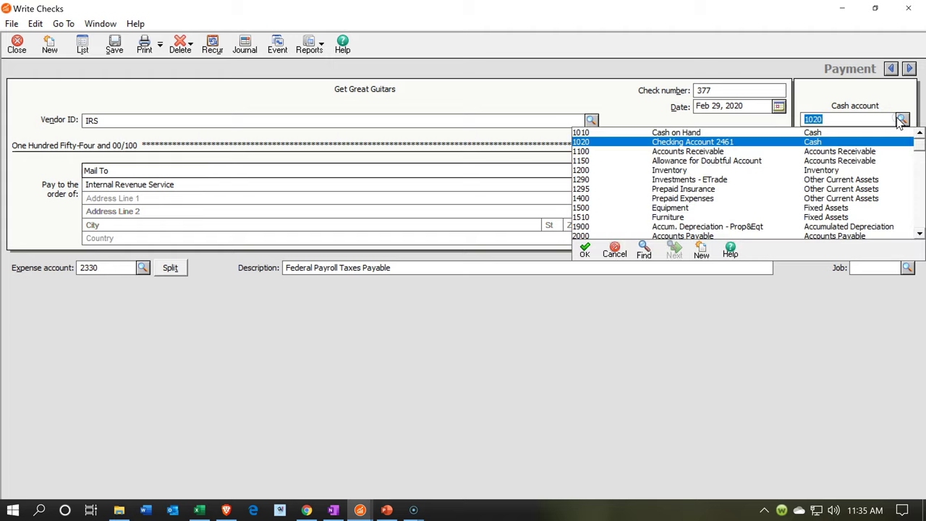
{"action": "left_click", "coordinate": [901, 120]}
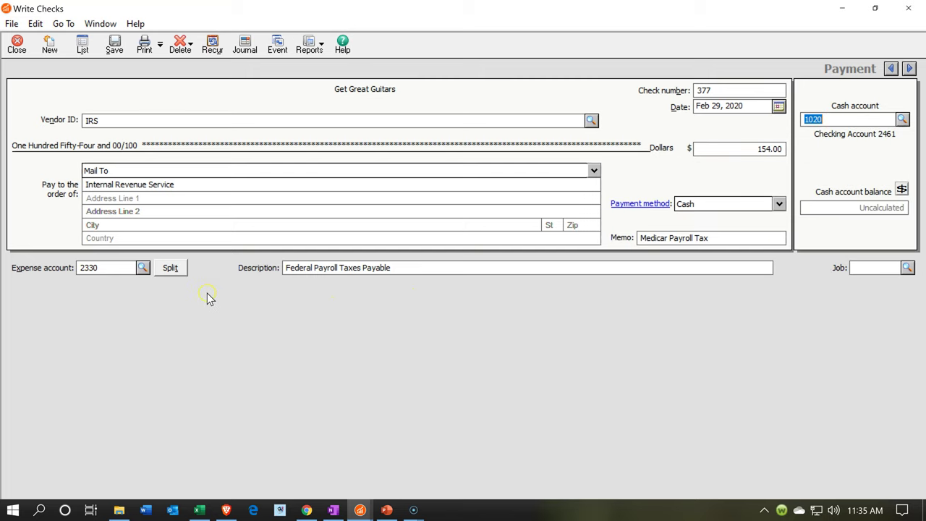
{"action": "left_click", "coordinate": [114, 49]}
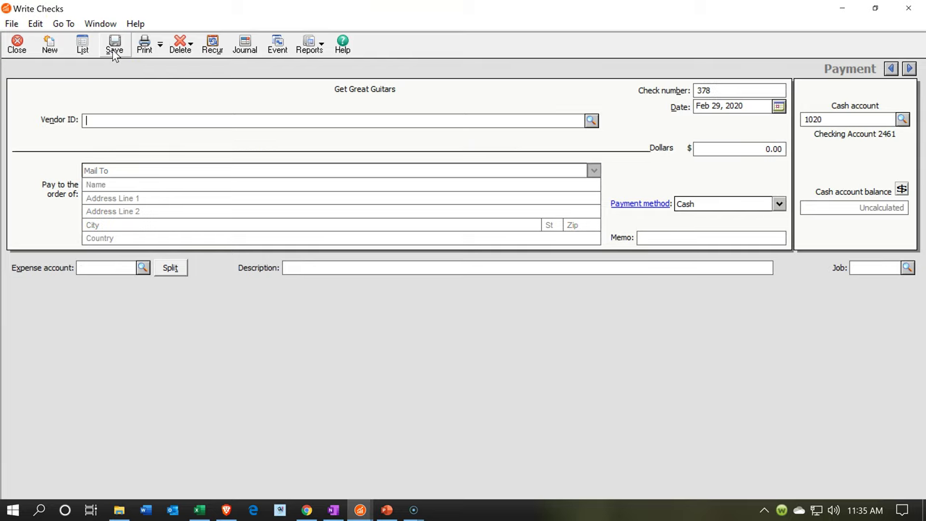
Begin check 378 to the IRS, then return to the payroll workbook in Excel.
{"action": "type", "text": "IRS"}
{"action": "key", "text": "Tab"}
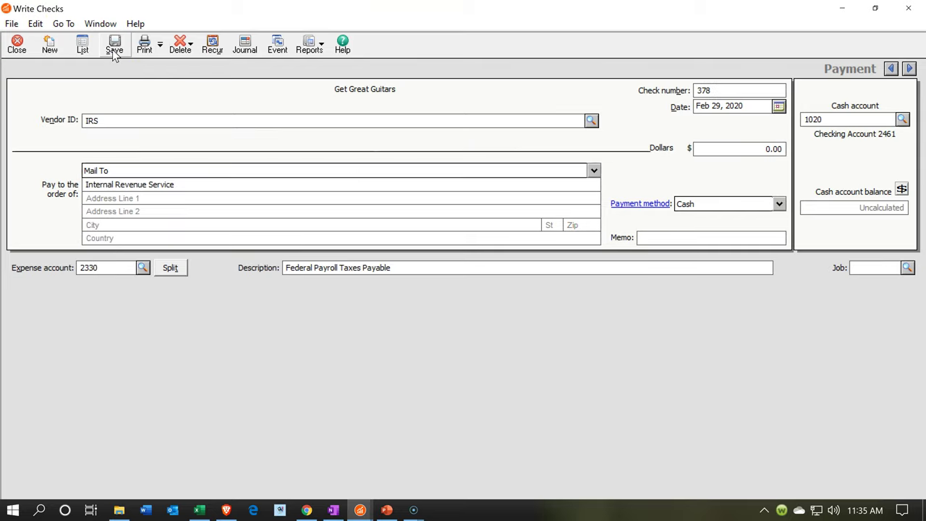
{"action": "key", "text": "Tab"}
{"action": "key", "text": "Tab"}
{"action": "key", "text": "Tab"}
{"action": "key", "text": "Tab"}
{"action": "key", "text": "Tab"}
{"action": "key", "text": "Tab"}
{"action": "key", "text": "Tab"}
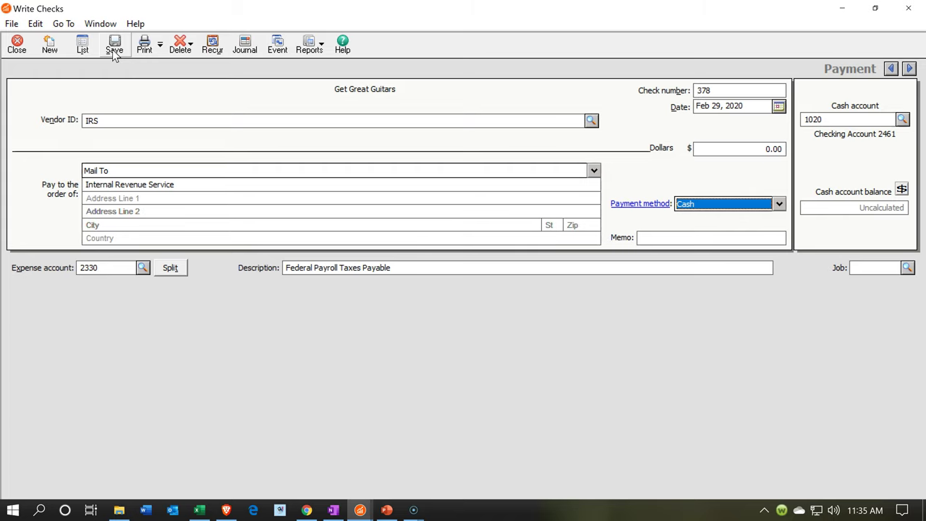
{"action": "left_click", "coordinate": [204, 511]}
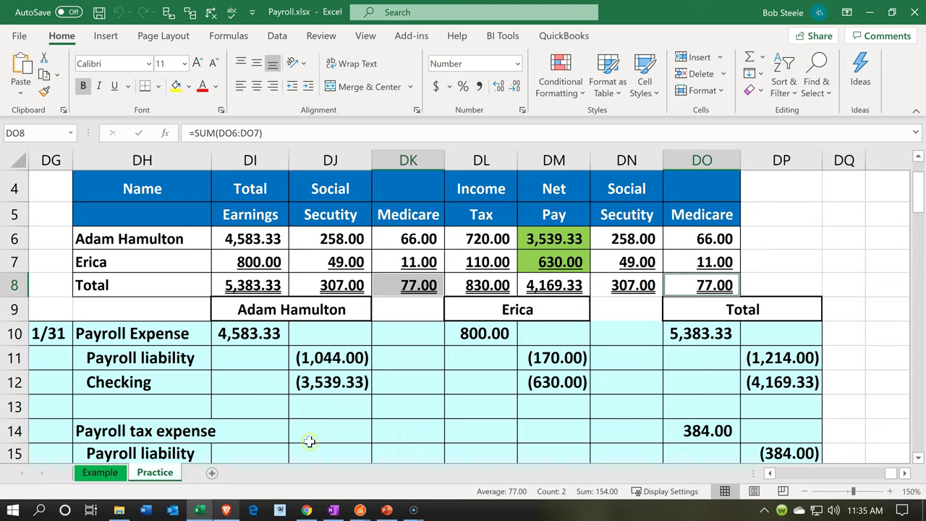
Read the 830.00 income tax withholding total in cell DL8, then minimize Excel.
{"action": "left_click", "coordinate": [472, 286]}
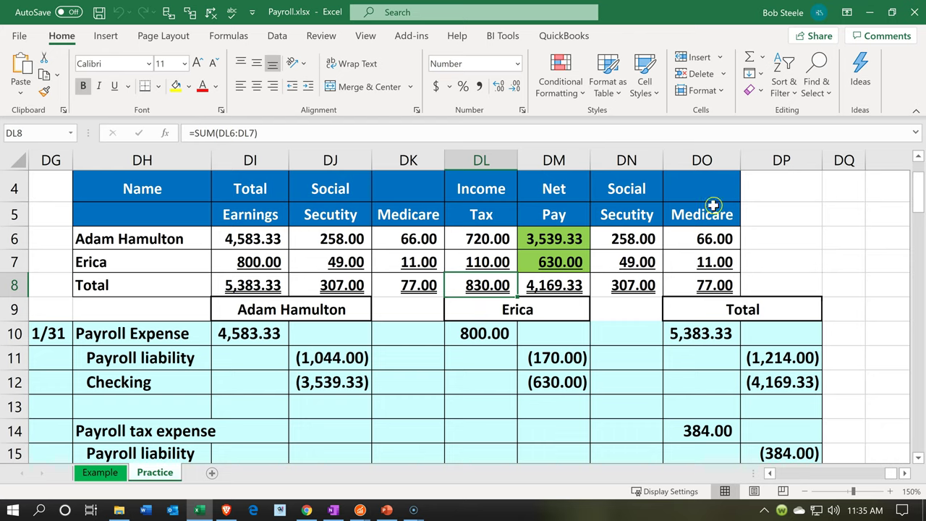
{"action": "left_click", "coordinate": [871, 13]}
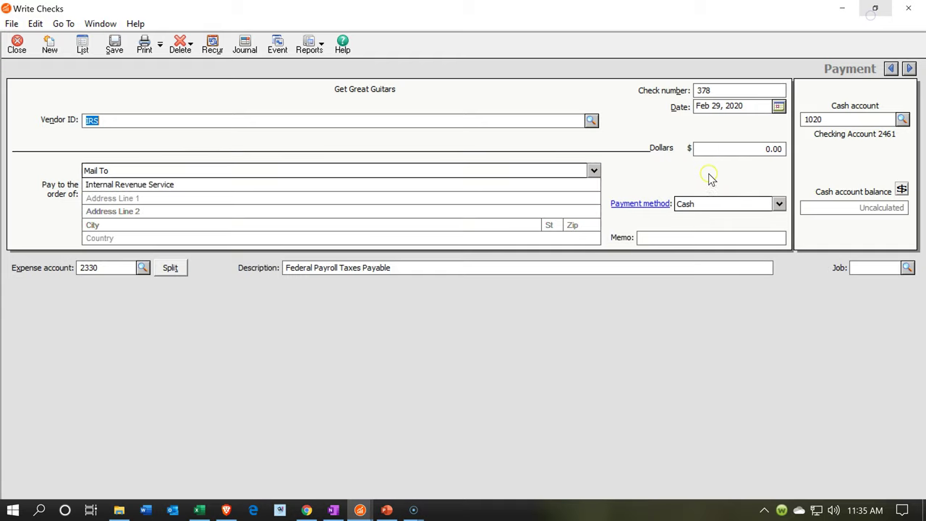
Save check 378 for 830.00 with memo 'FIT Payroll Tax' and close the Write Checks window.
{"action": "left_click", "coordinate": [727, 148]}
{"action": "type", "text": "830"}
{"action": "key", "text": "Tab"}
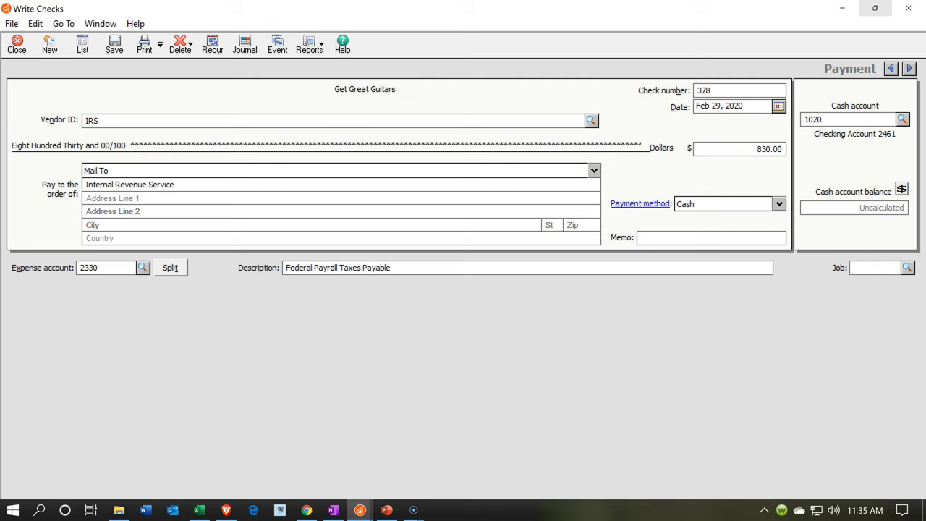
{"action": "type", "text": "FIT Payroll Tax"}
{"action": "key", "text": "Tab"}
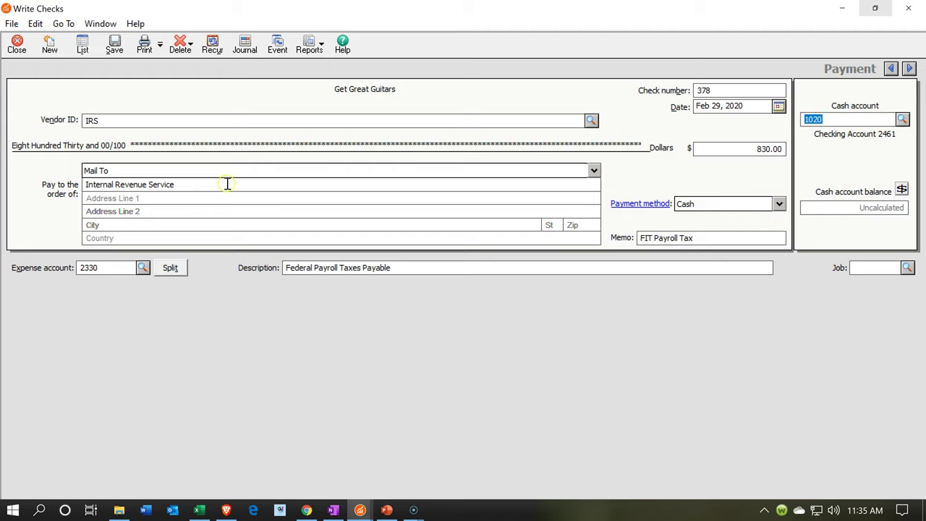
{"action": "left_click", "coordinate": [116, 49]}
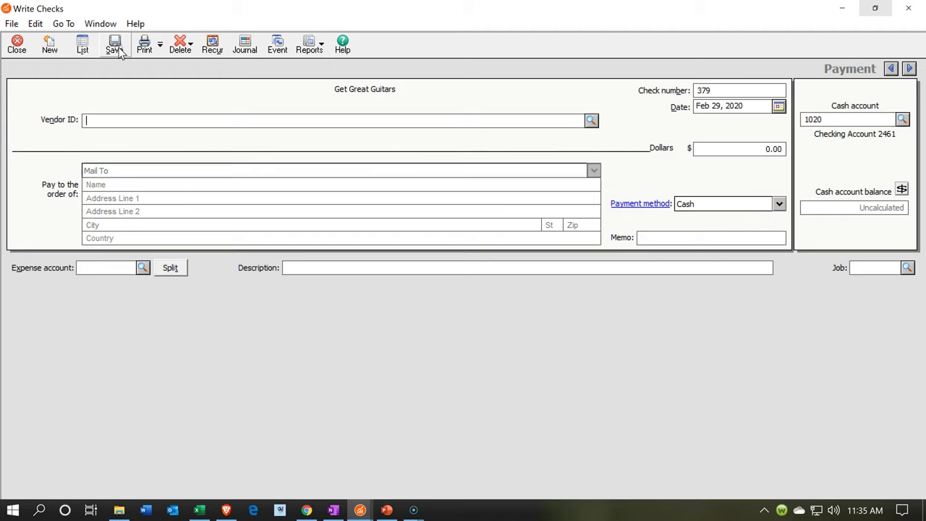
{"action": "left_click", "coordinate": [905, 16]}
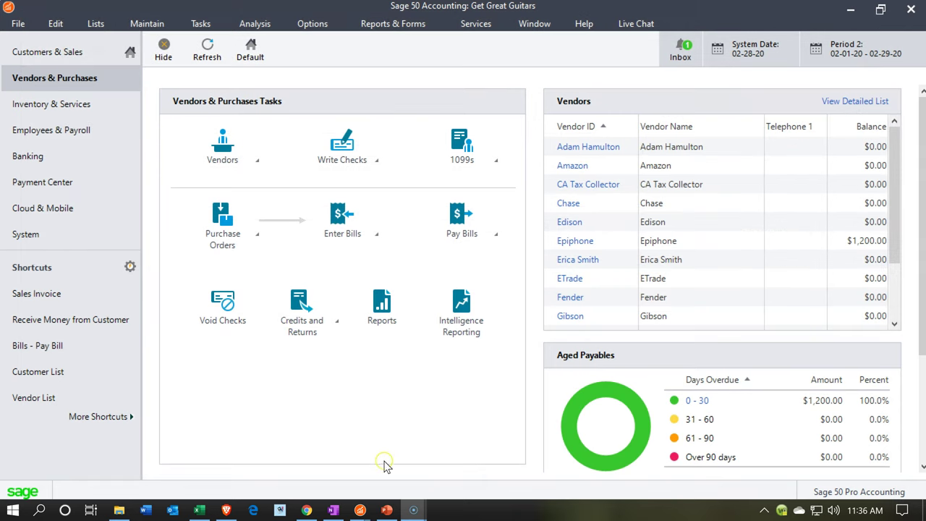
Bring the Balance Sheet report window to the front.
{"action": "mouse_move", "coordinate": [359, 509]}
{"action": "left_click", "coordinate": [423, 492]}
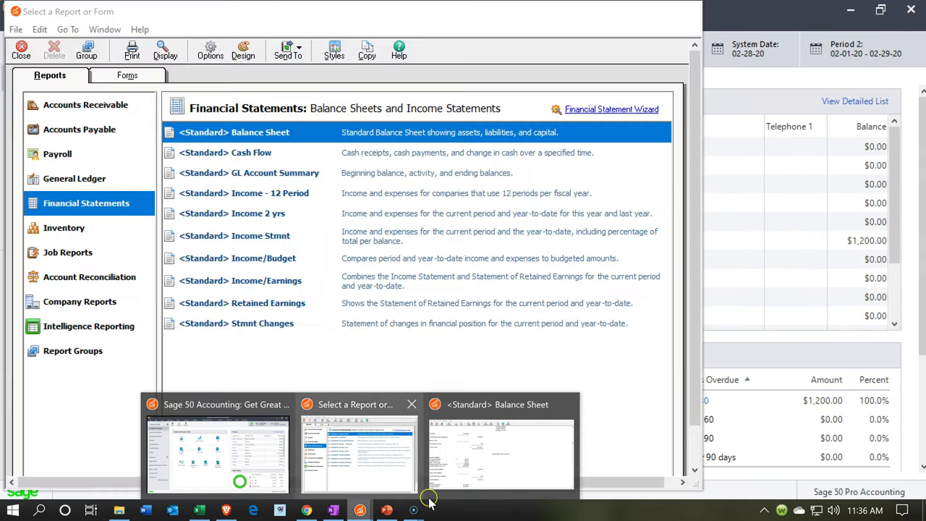
{"action": "left_click", "coordinate": [484, 467]}
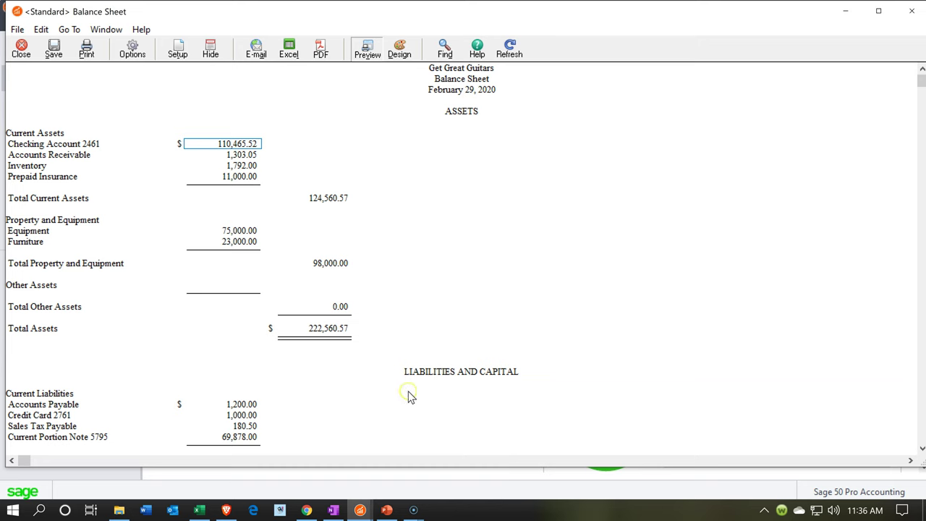
{"action": "scroll", "coordinate": [321, 333], "scroll_direction": "down", "scroll_amount": 1}
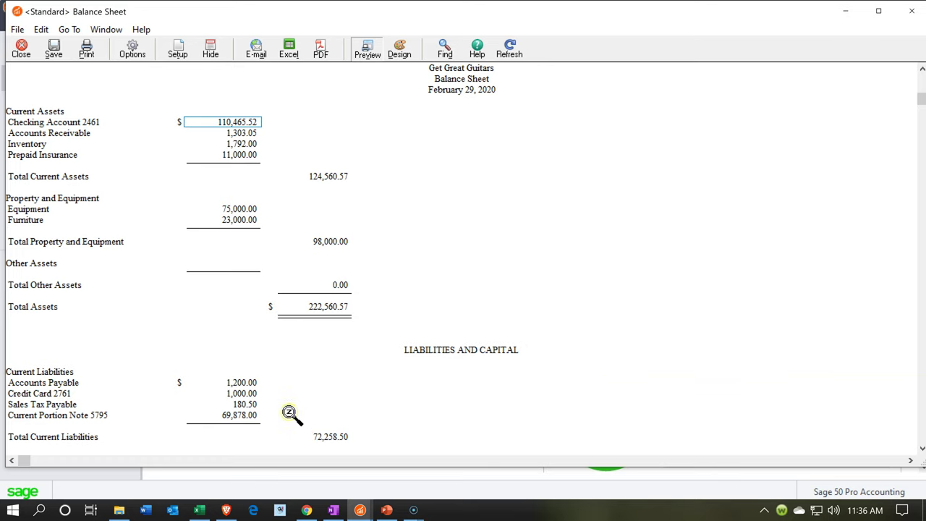
Enable Show Zero Amounts, then drill into the Federal Payroll Taxes Payable ledger detail.
{"action": "left_click", "coordinate": [131, 52]}
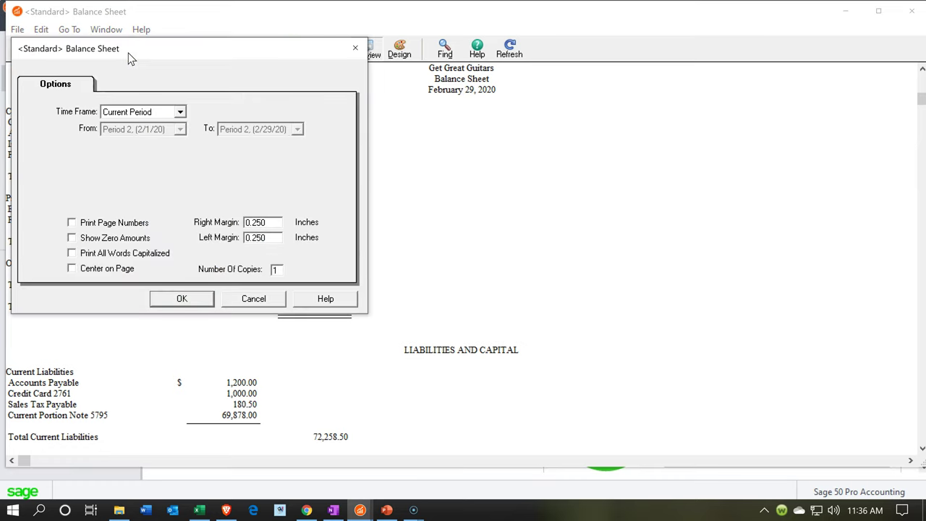
{"action": "left_click", "coordinate": [72, 238]}
{"action": "left_click", "coordinate": [190, 303]}
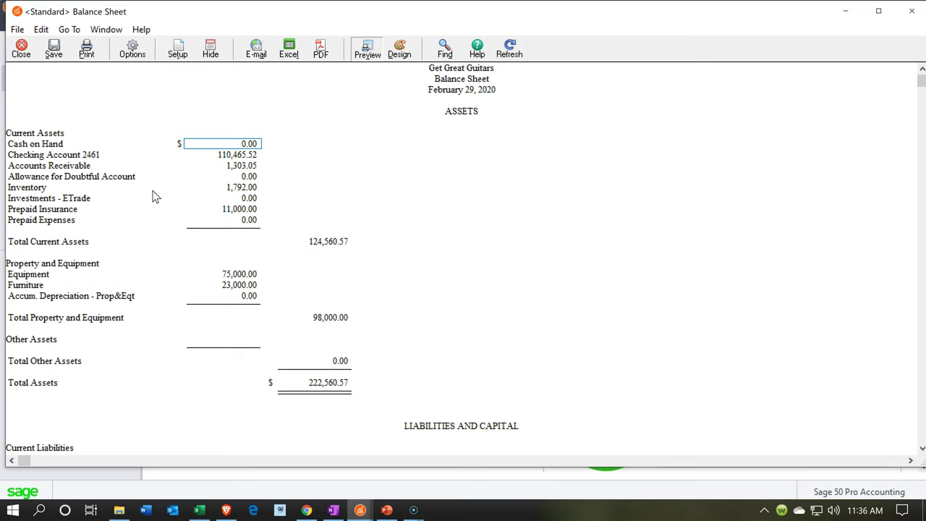
{"action": "scroll", "coordinate": [153, 206], "scroll_direction": "down", "scroll_amount": 6}
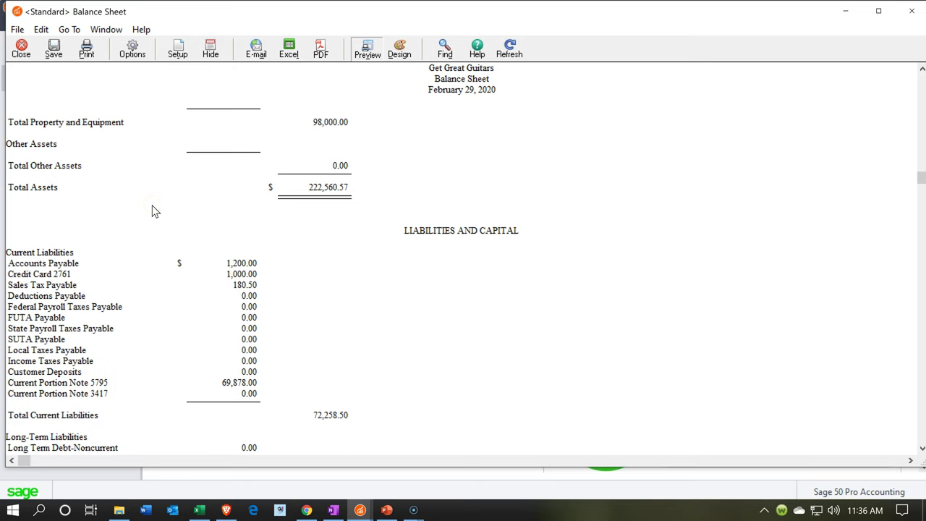
{"action": "double_click", "coordinate": [255, 307]}
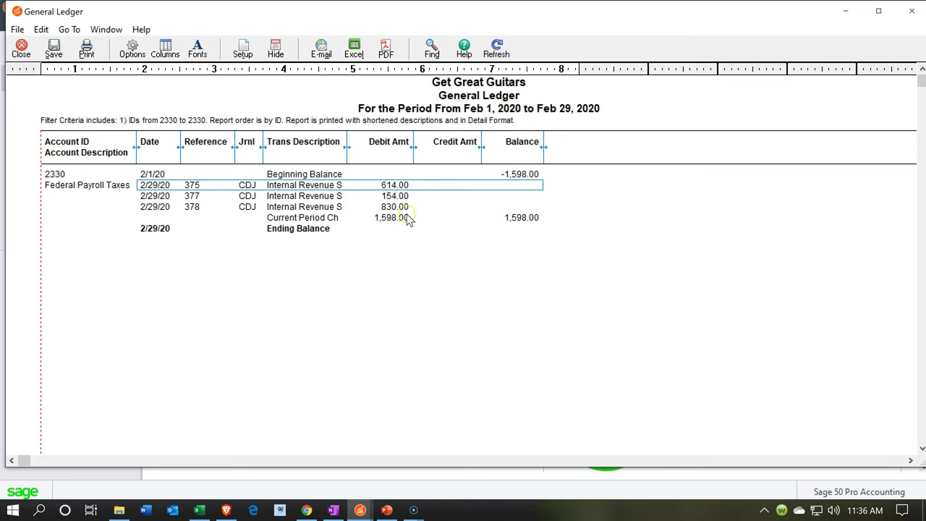
Set the general ledger report to start from Period 1 (1/1/20).
{"action": "left_click", "coordinate": [133, 47]}
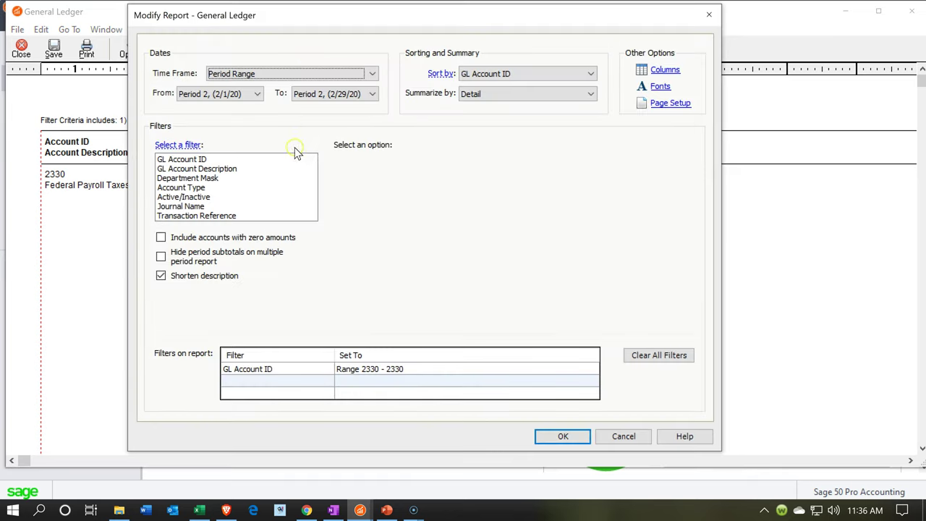
{"action": "left_click", "coordinate": [259, 94]}
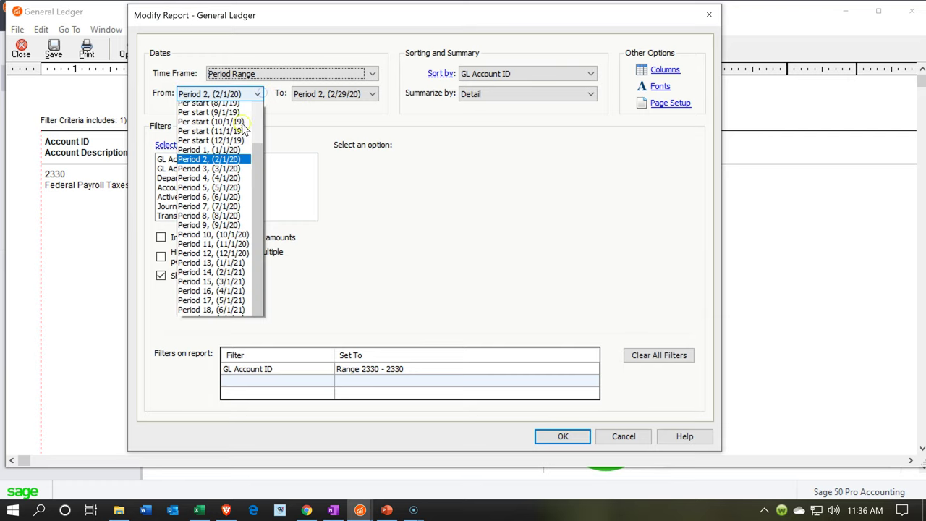
{"action": "left_click", "coordinate": [230, 159]}
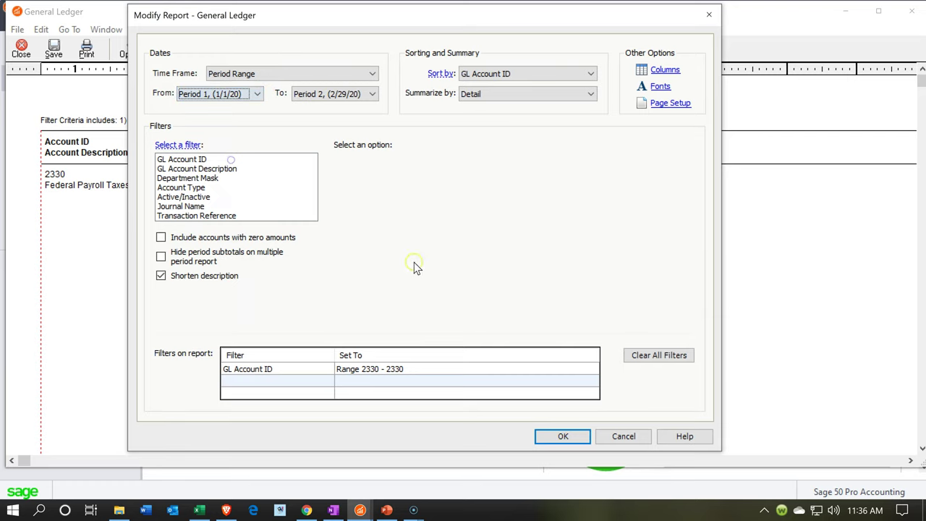
{"action": "left_click", "coordinate": [555, 439]}
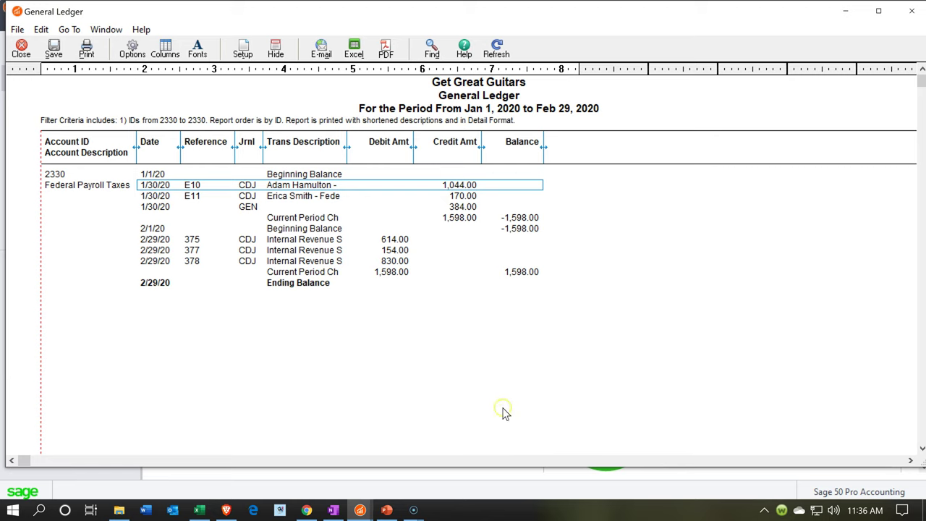
Review the January liability rows, including 170.00, against the 614.00 payment on check 375.
{"action": "double_click", "coordinate": [475, 189]}
{"action": "left_click", "coordinate": [472, 196]}
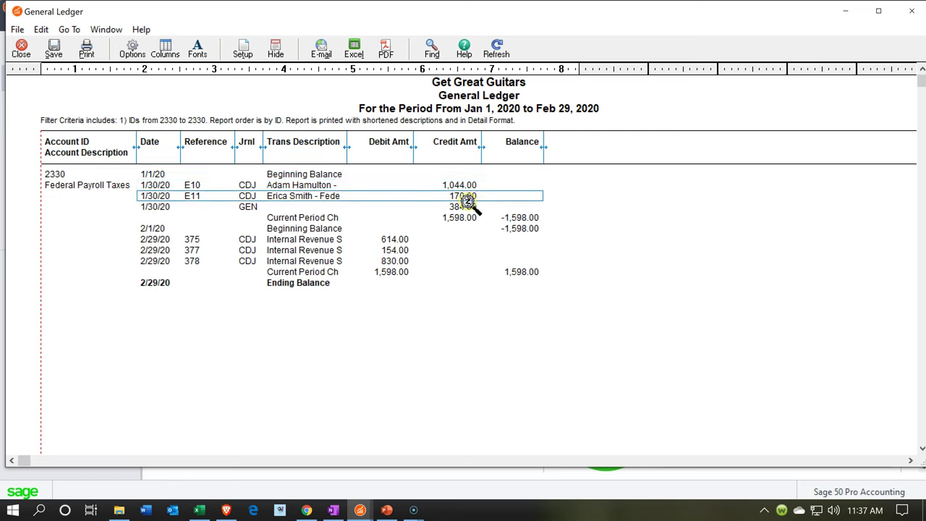
{"action": "left_click", "coordinate": [488, 241]}
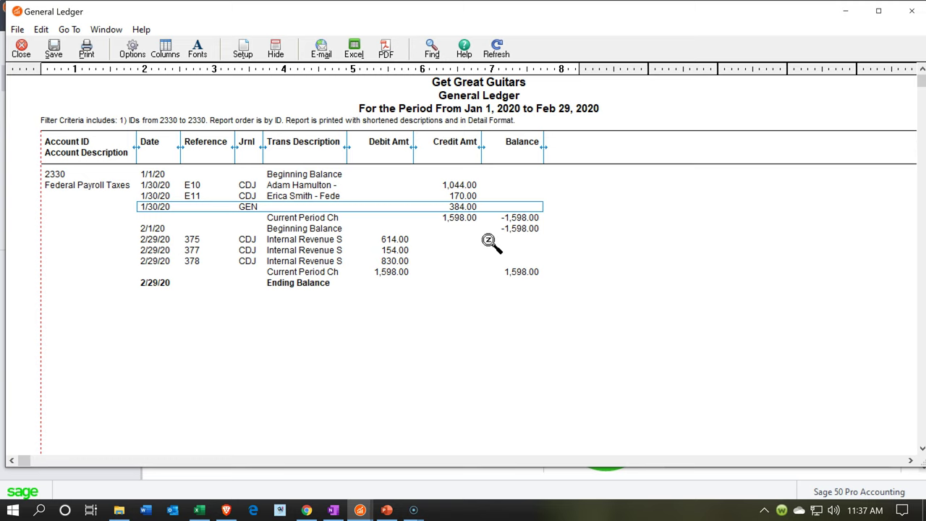
{"action": "left_click", "coordinate": [406, 239]}
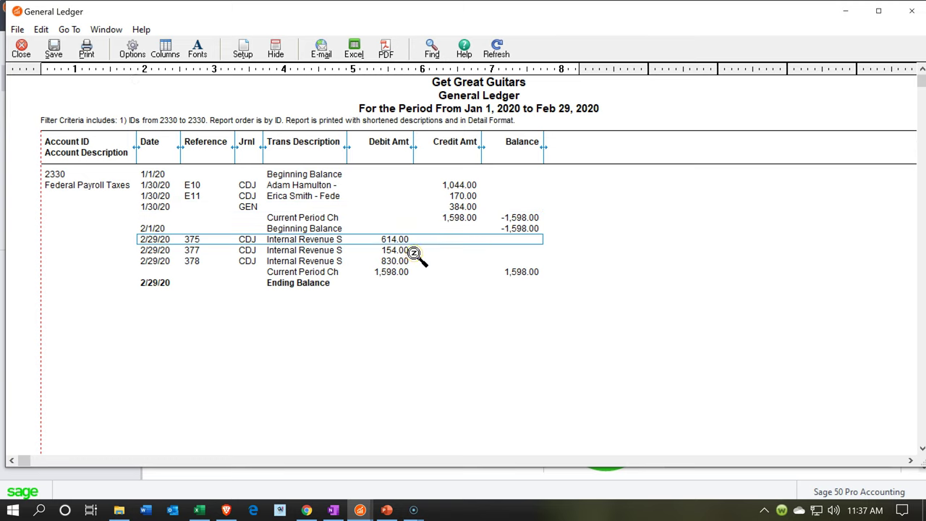